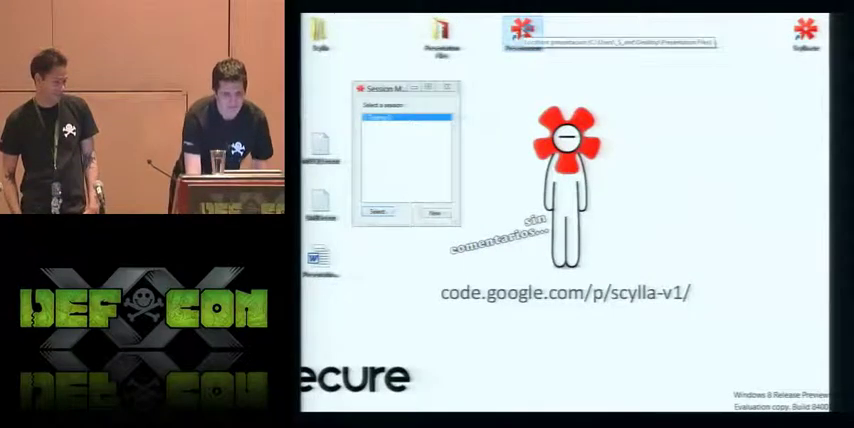
Step: Open the Presentation file in Flash Player and switch it to full screen
{"action": "double_click", "coordinate": [522, 30]}
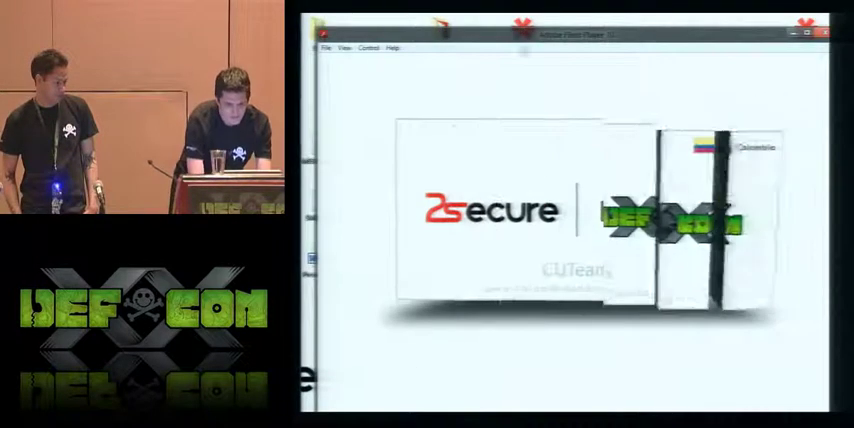
{"action": "left_click", "coordinate": [344, 47]}
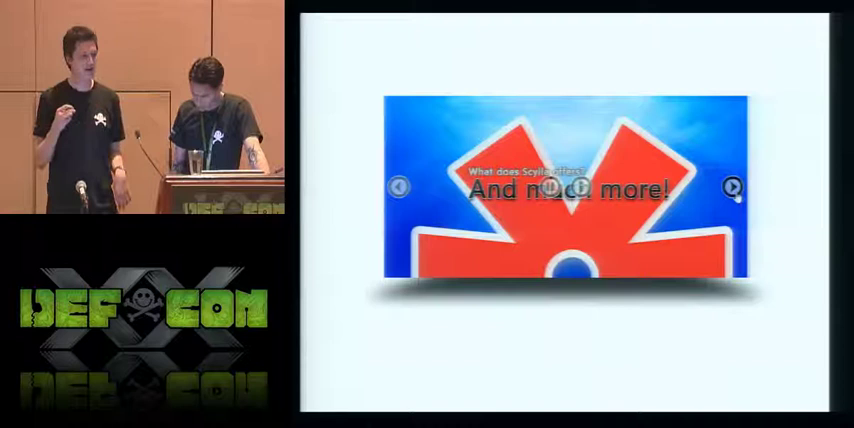
Step: Leave full-screen mode and close the Flash Player presentation
{"action": "key", "text": "Escape"}
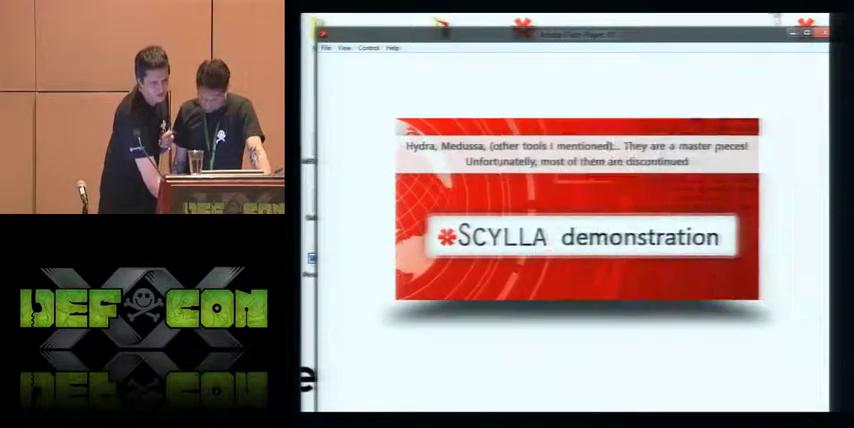
{"action": "key", "text": "alt+F4"}
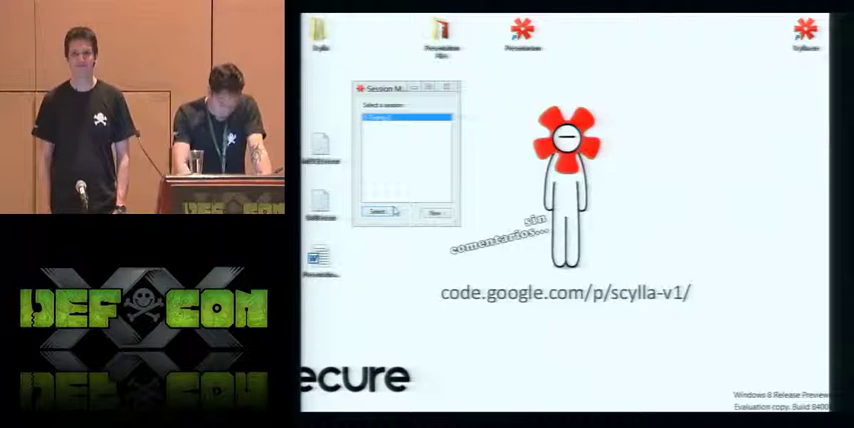
Step: Load the saved session's FTP attack for host 192.168.42.128 and browse for a password file
{"action": "left_click", "coordinate": [389, 216]}
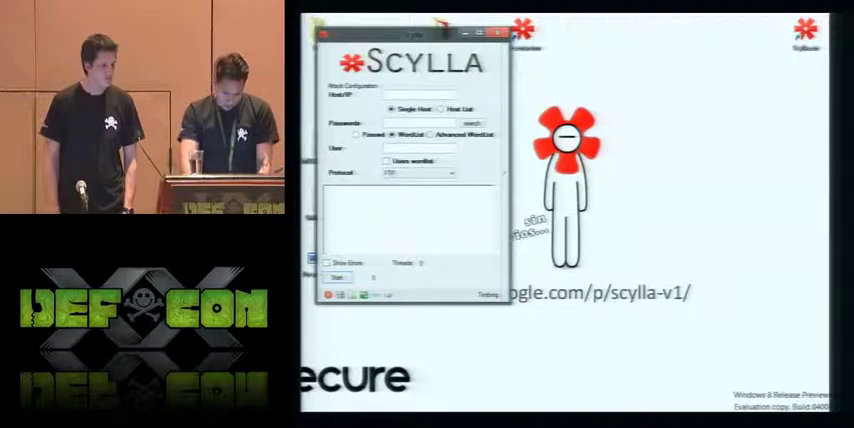
{"action": "left_click", "coordinate": [506, 190]}
{"action": "type", "text": "192.168."}
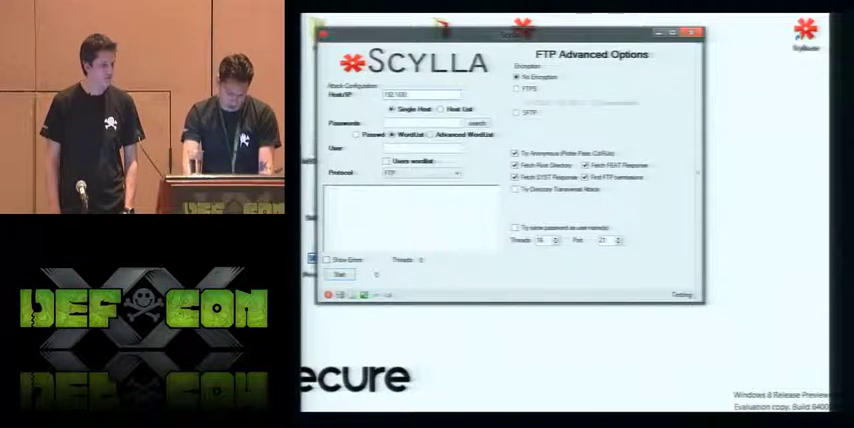
{"action": "type", "text": "42.128"}
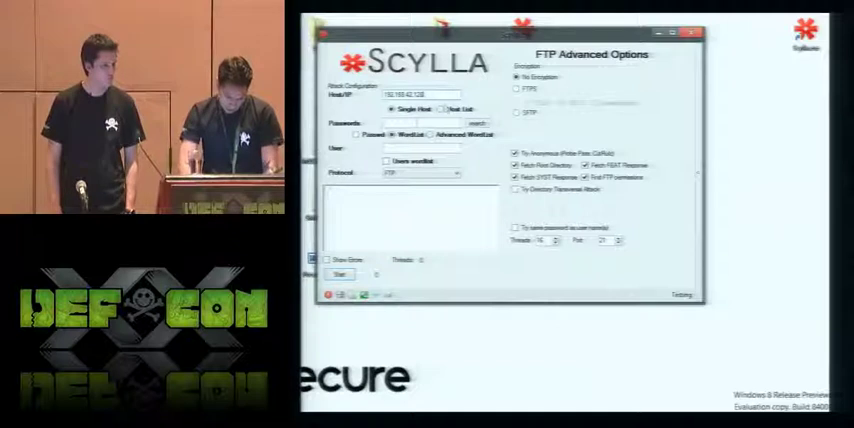
{"action": "left_click", "coordinate": [416, 122]}
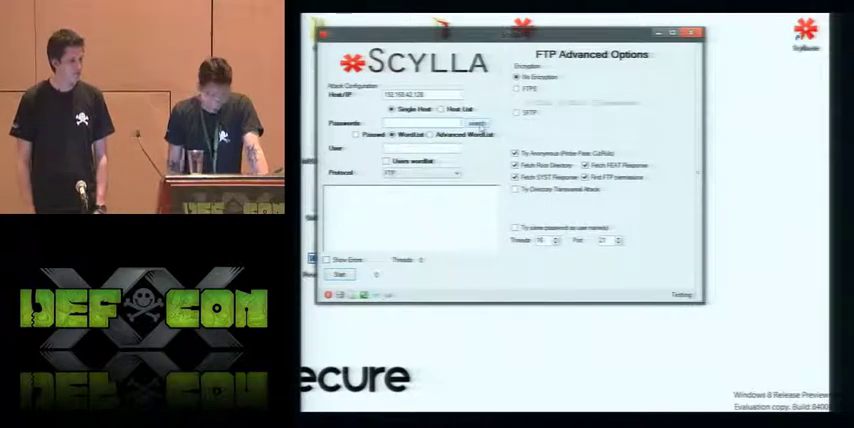
{"action": "left_click", "coordinate": [480, 127]}
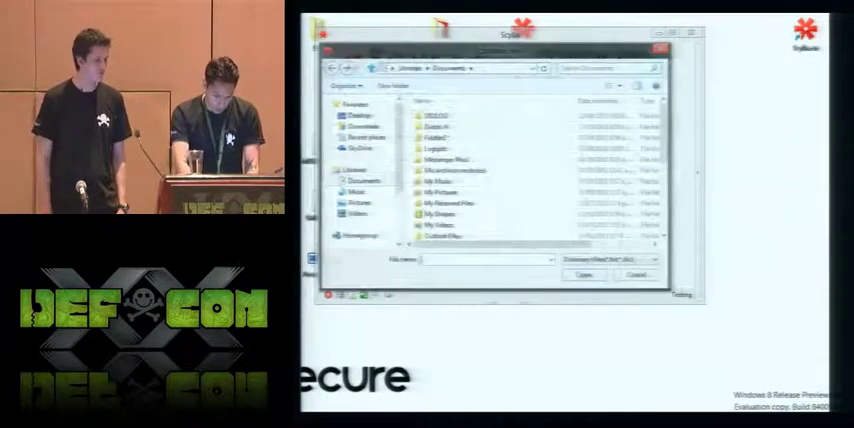
{"action": "scroll", "coordinate": [490, 175], "scroll_direction": "down", "scroll_amount": 5}
{"action": "scroll", "coordinate": [490, 175], "scroll_direction": "down", "scroll_amount": 5}
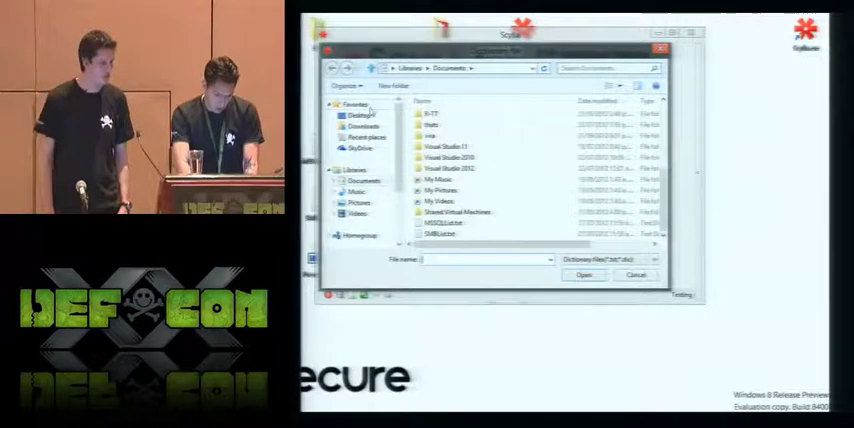
Step: From the Desktop folder, open MSSQLLicense.txt rather than SMBLicense as the wordlist
{"action": "left_click", "coordinate": [358, 115]}
{"action": "scroll", "coordinate": [490, 175], "scroll_direction": "down", "scroll_amount": 3}
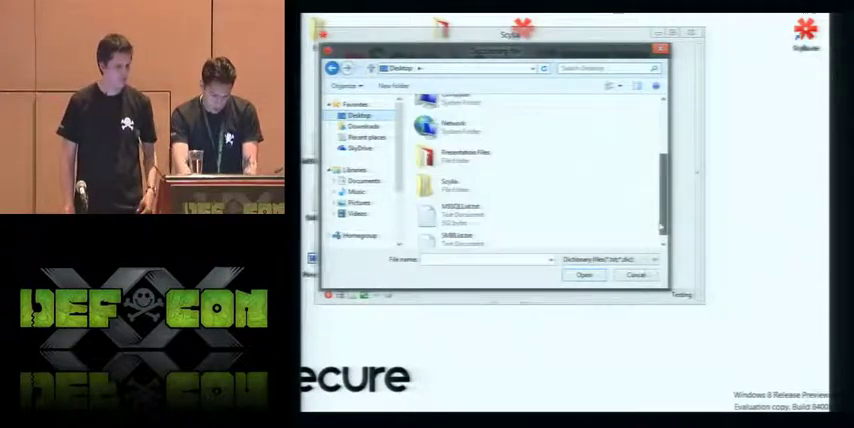
{"action": "left_click", "coordinate": [459, 242]}
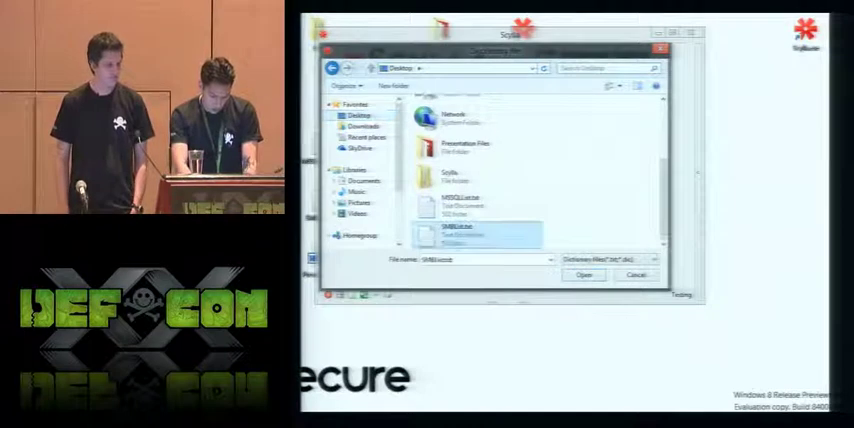
{"action": "left_click", "coordinate": [499, 203]}
{"action": "left_click", "coordinate": [580, 274]}
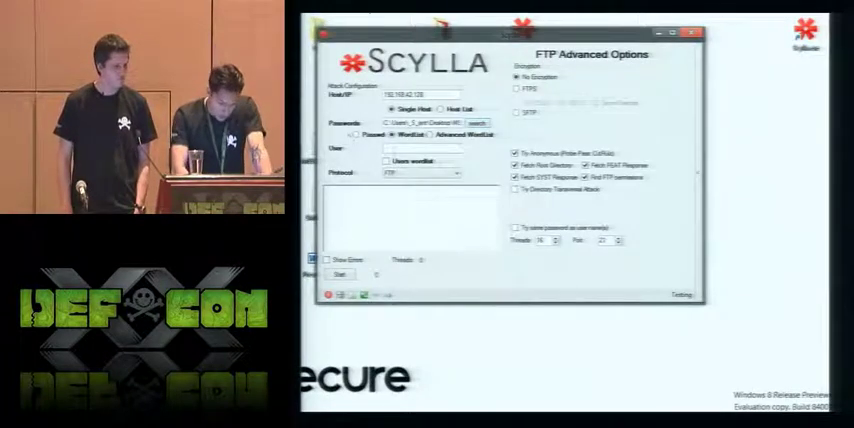
Step: Switch the protocol to MSSQL and enable 'Open OS for command execution'
{"action": "left_click", "coordinate": [455, 173]}
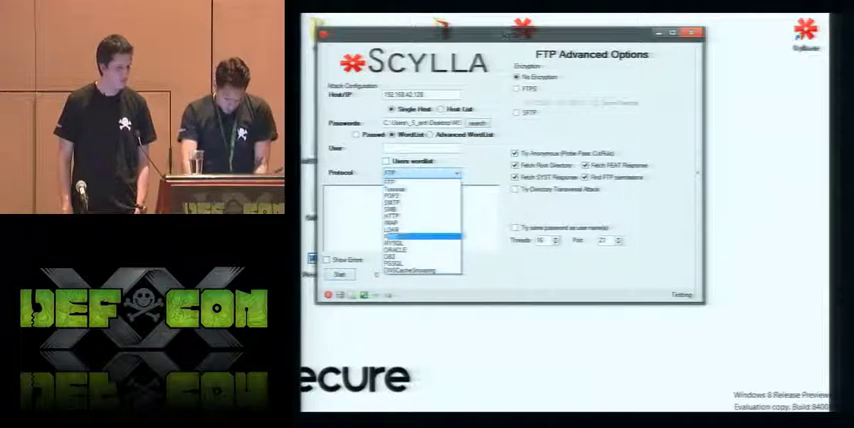
{"action": "left_click", "coordinate": [412, 238]}
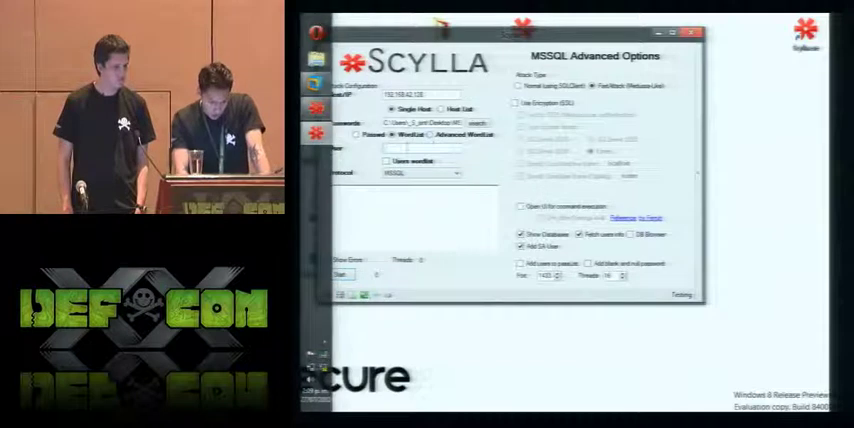
{"action": "left_click", "coordinate": [420, 148]}
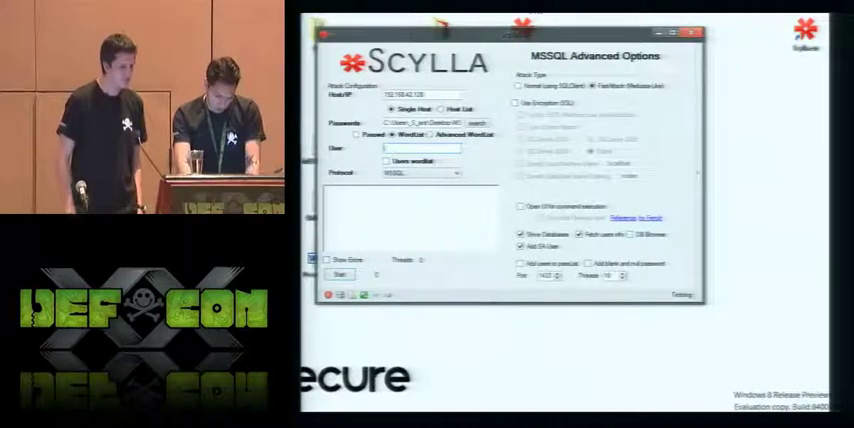
{"action": "left_click", "coordinate": [520, 206]}
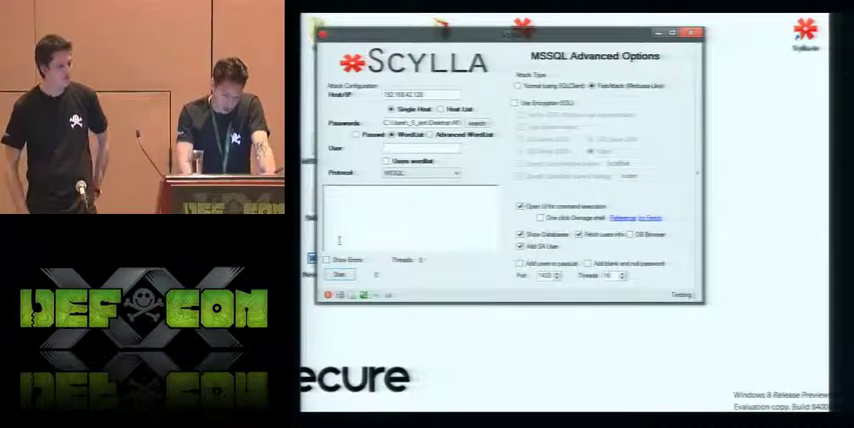
{"action": "left_click", "coordinate": [326, 260]}
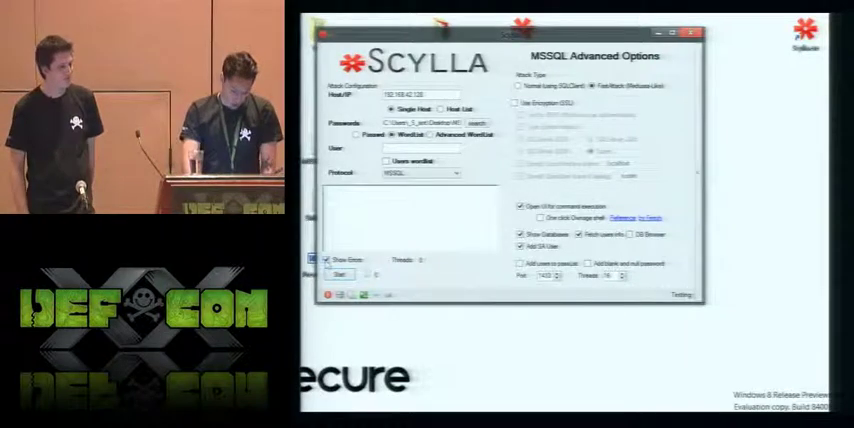
{"action": "left_click", "coordinate": [340, 275]}
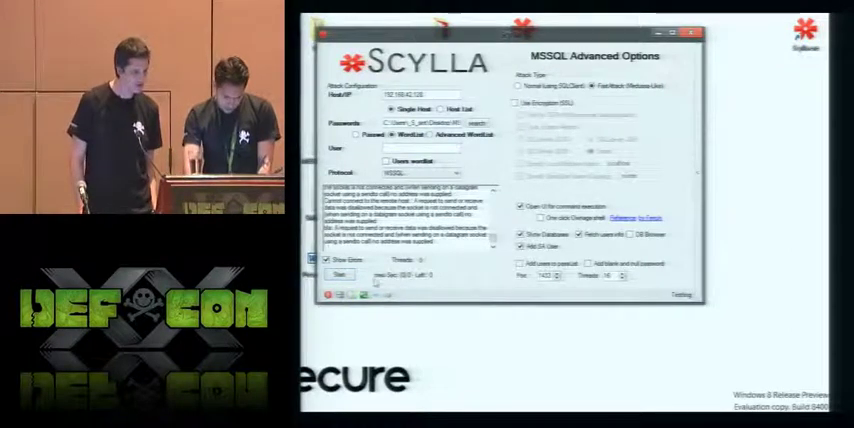
{"action": "mouse_move", "coordinate": [302, 60]}
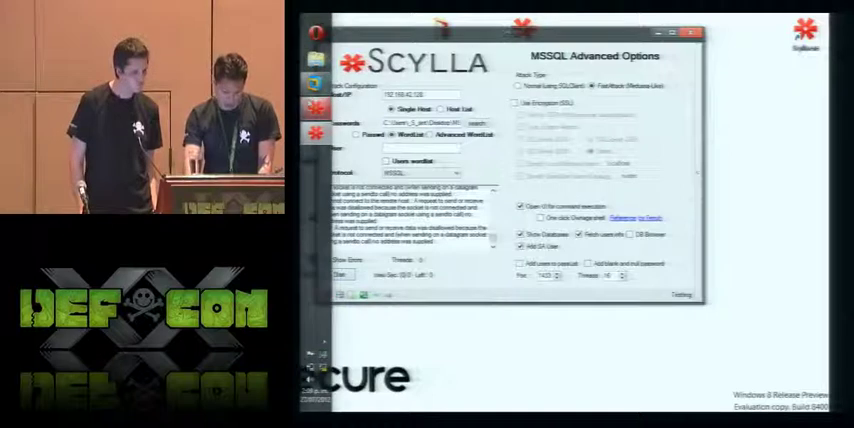
{"action": "left_click", "coordinate": [395, 140]}
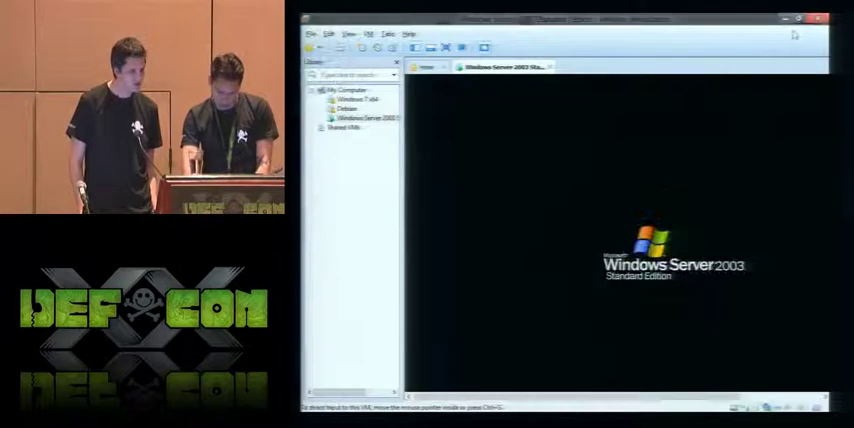
{"action": "left_click", "coordinate": [787, 19]}
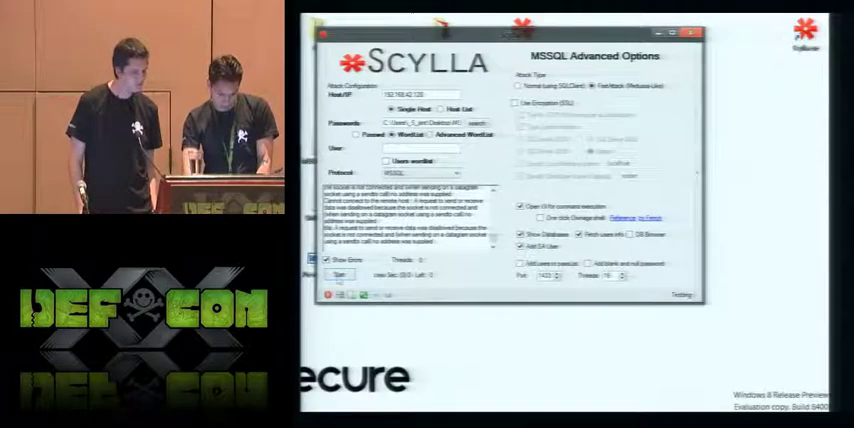
{"action": "scroll", "coordinate": [492, 222], "scroll_direction": "down", "scroll_amount": 1}
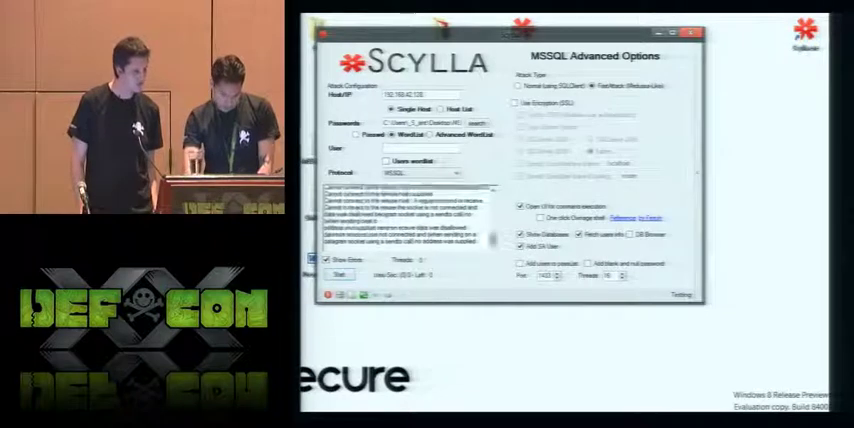
{"action": "left_click_drag", "start_coordinate": [492, 234], "coordinate": [492, 196]}
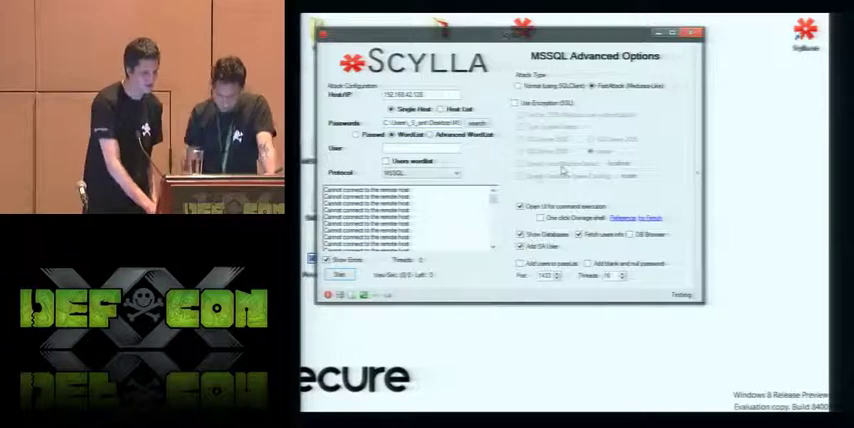
{"action": "mouse_move", "coordinate": [303, 16]}
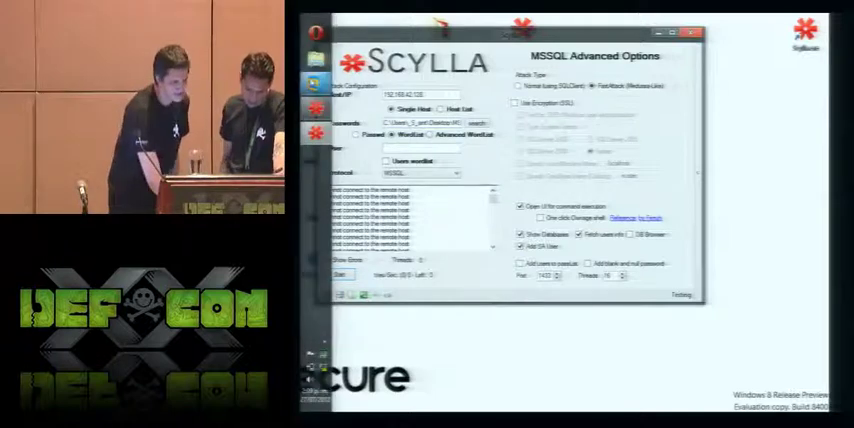
{"action": "left_click", "coordinate": [391, 144]}
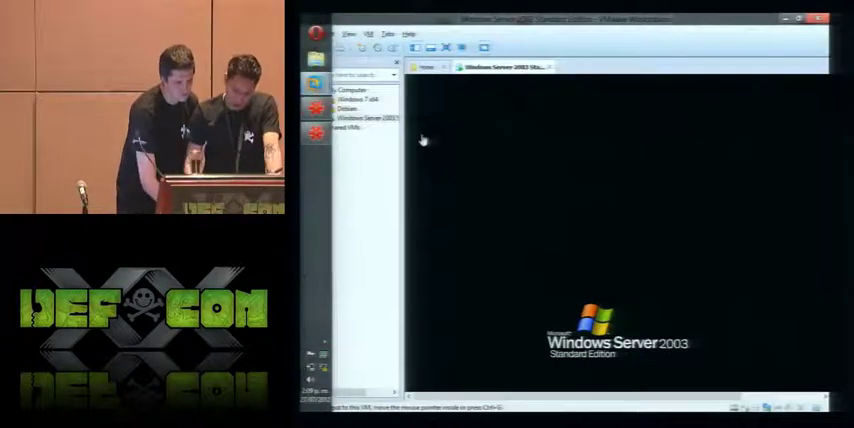
{"action": "key", "text": "alt+Tab"}
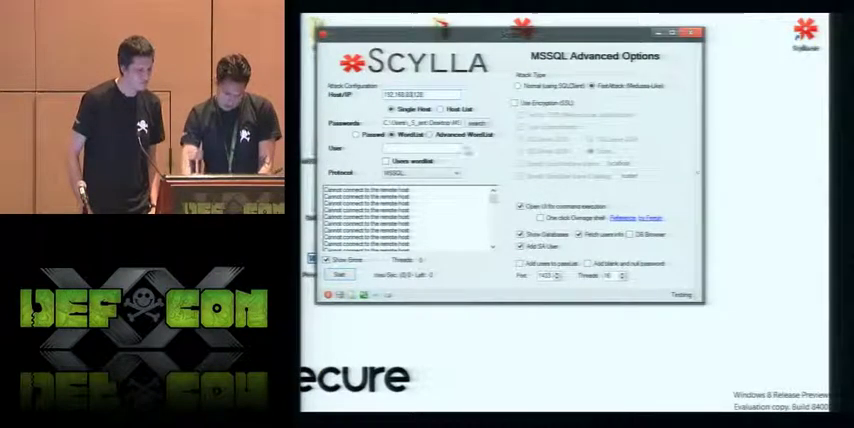
Step: Start the MSSQL brute-force attack and run whoami in the remote command console
{"action": "left_click", "coordinate": [339, 275]}
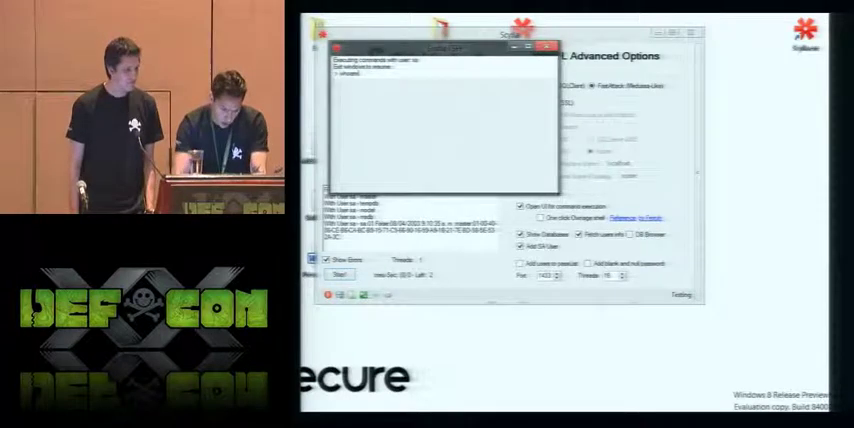
{"action": "key", "text": "Return"}
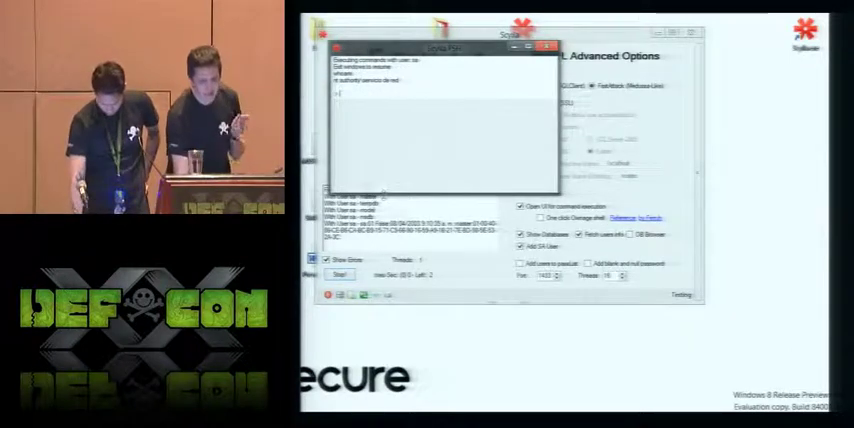
{"action": "key", "text": "alt+F4"}
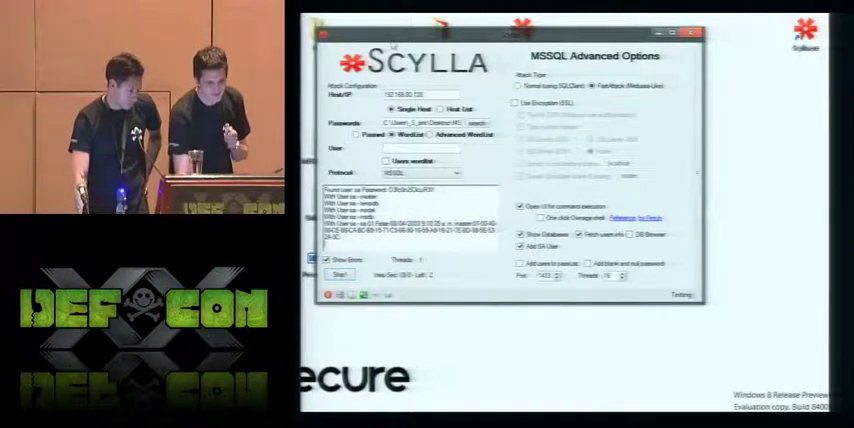
Step: Clear the leftover command, close the remote console and restore the main window position
{"action": "left_click_drag", "start_coordinate": [394, 45], "coordinate": [569, 70]}
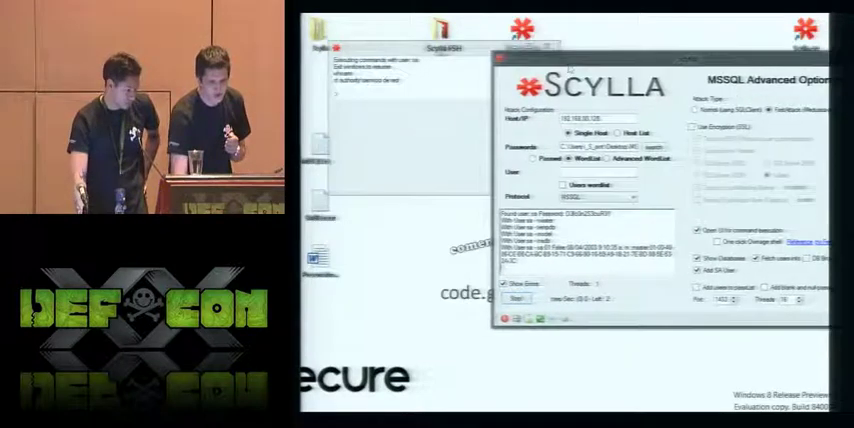
{"action": "left_click", "coordinate": [365, 93]}
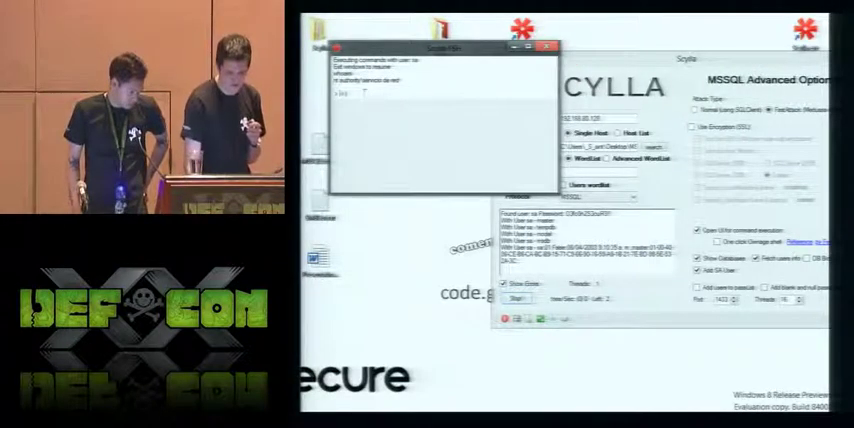
{"action": "type", "text": "wh"}
{"action": "key", "text": "BackSpace"}
{"action": "key", "text": "BackSpace"}
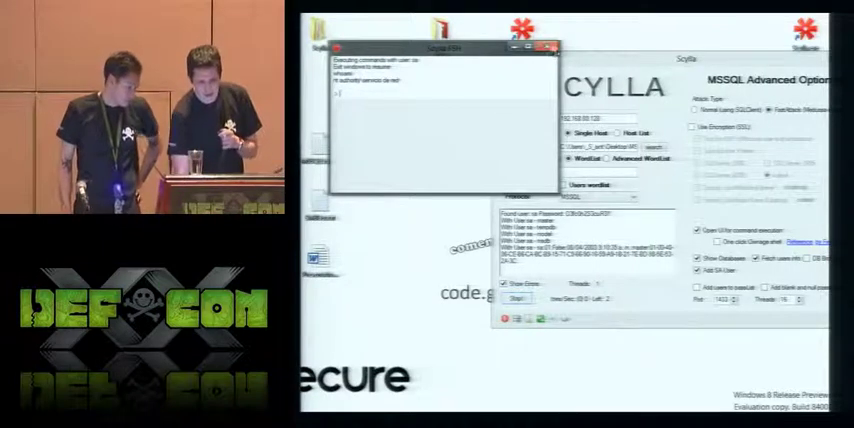
{"action": "left_click", "coordinate": [549, 46]}
{"action": "left_click_drag", "start_coordinate": [667, 62], "coordinate": [565, 50]}
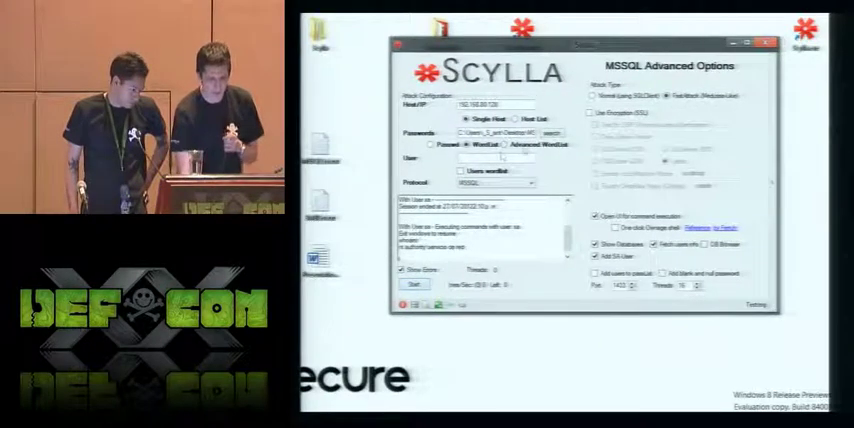
Step: Switch passwords to Advanced WordList and remove the existing list entry
{"action": "left_click", "coordinate": [527, 146]}
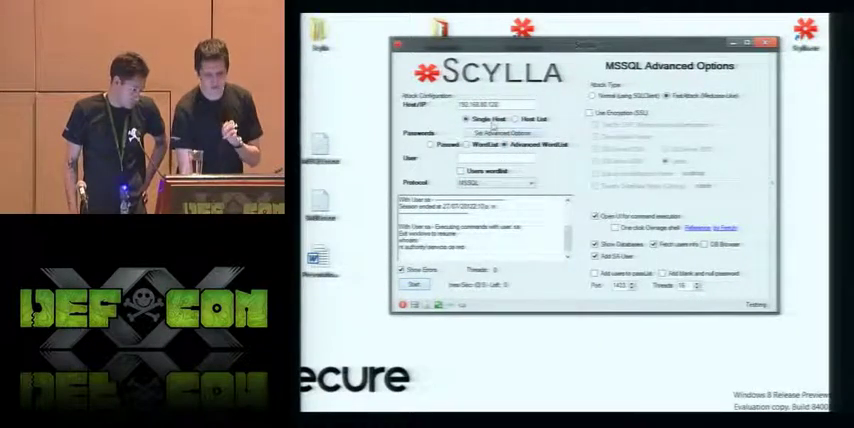
{"action": "left_click", "coordinate": [497, 133]}
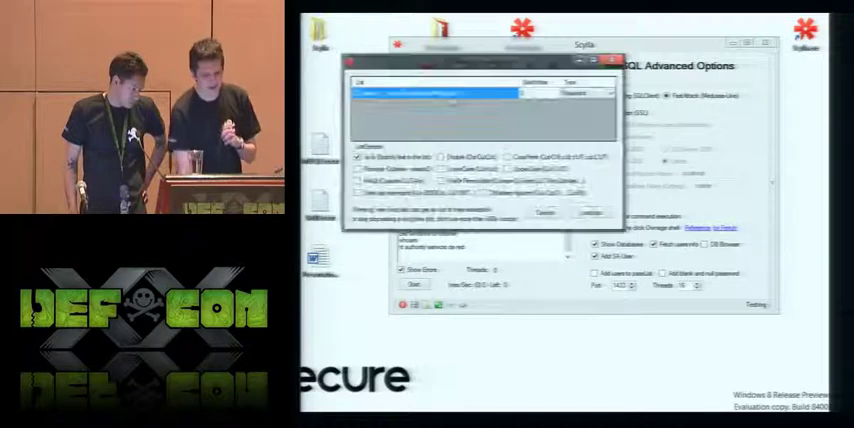
{"action": "right_click", "coordinate": [455, 95]}
{"action": "left_click", "coordinate": [470, 141]}
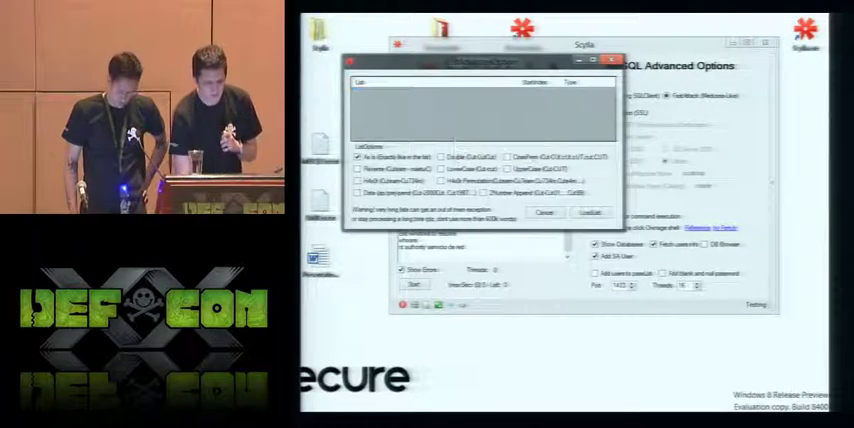
Step: Add SMBList.txt as a password list and load it
{"action": "right_click", "coordinate": [448, 111]}
{"action": "left_click", "coordinate": [474, 112]}
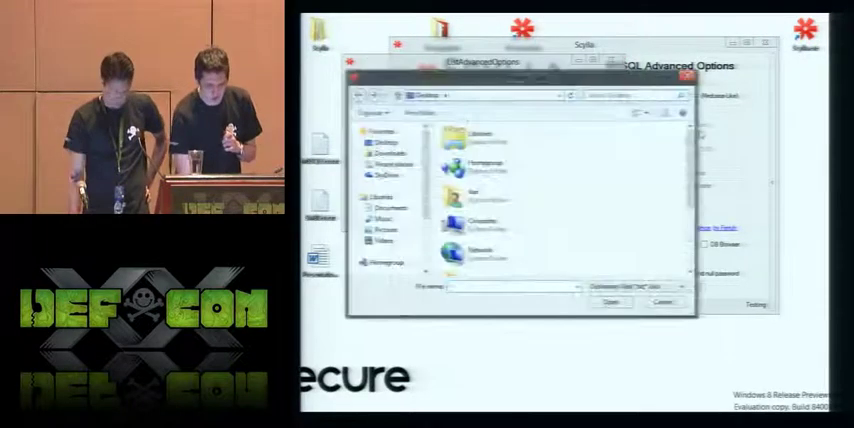
{"action": "scroll", "coordinate": [692, 148], "scroll_direction": "down", "scroll_amount": 2}
{"action": "scroll", "coordinate": [692, 148], "scroll_direction": "down", "scroll_amount": 3}
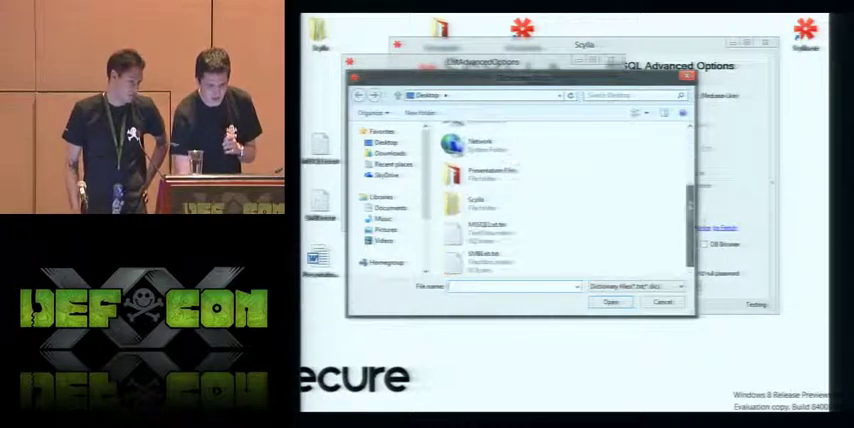
{"action": "left_click", "coordinate": [474, 264]}
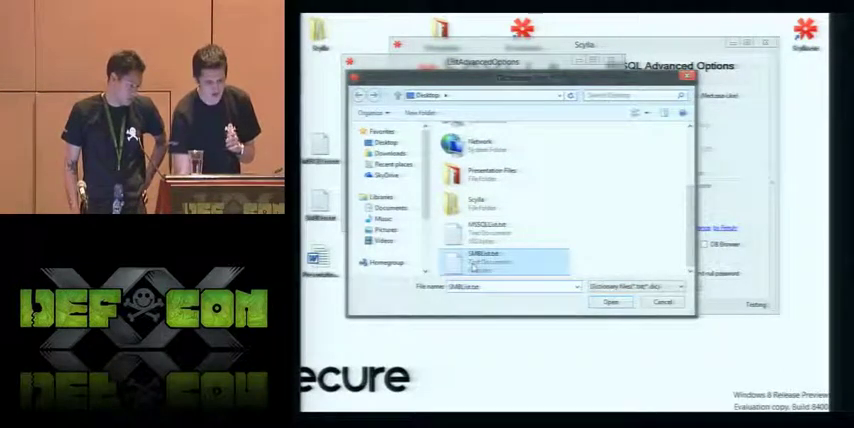
{"action": "left_click", "coordinate": [612, 302]}
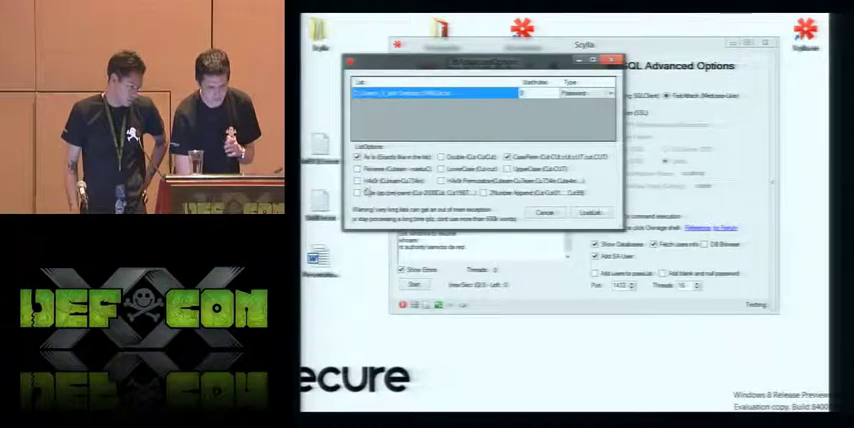
{"action": "left_click", "coordinate": [605, 214]}
Step: Switch the attack protocol to SMB and turn off Show Errors
{"action": "left_click", "coordinate": [490, 184]}
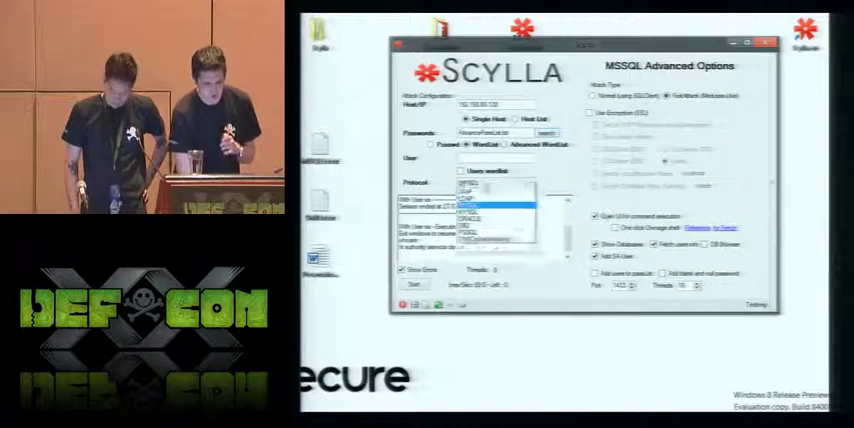
{"action": "left_click", "coordinate": [480, 218]}
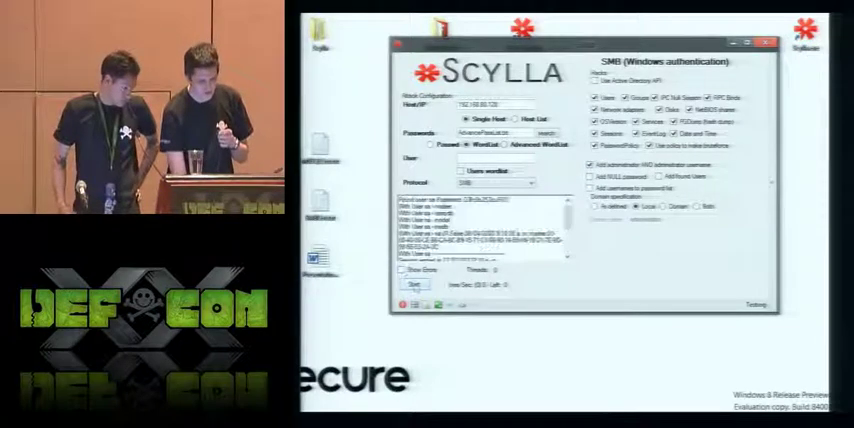
{"action": "left_click", "coordinate": [401, 269]}
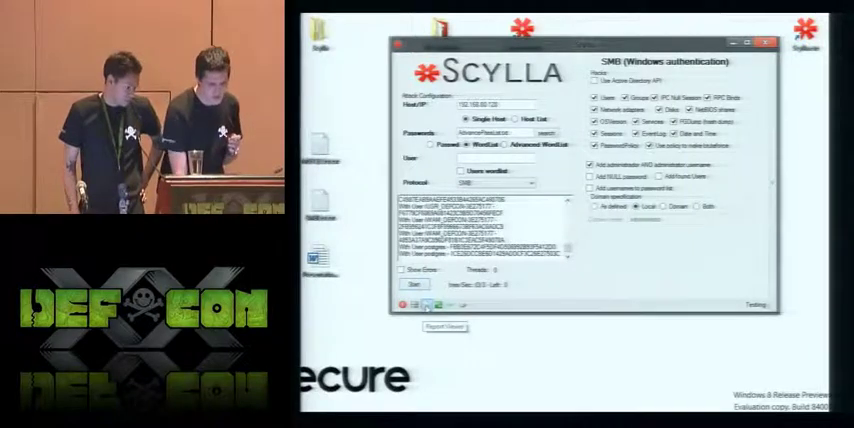
Step: Open the Report Viewer's SMB results for 192.168.60.120 and browse accounts, including Administrador
{"action": "left_click", "coordinate": [427, 305]}
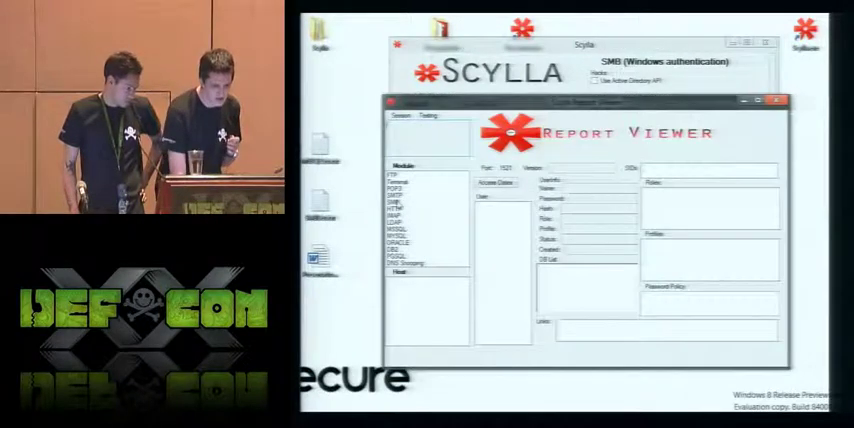
{"action": "left_click", "coordinate": [400, 202]}
{"action": "left_click", "coordinate": [405, 281]}
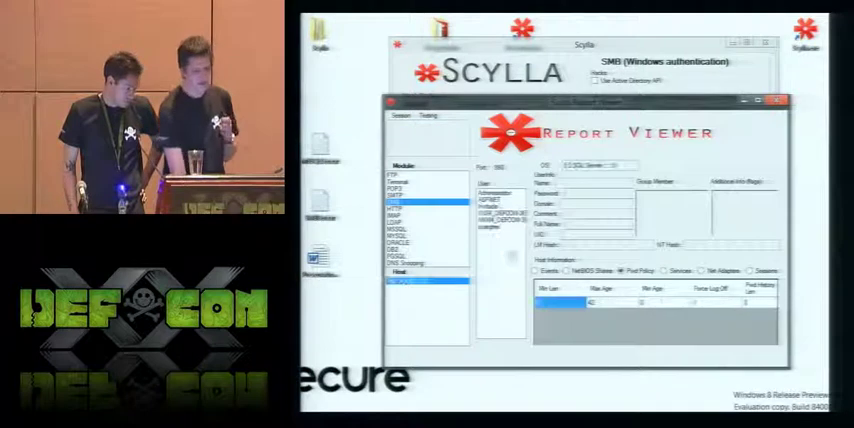
{"action": "left_click", "coordinate": [495, 199]}
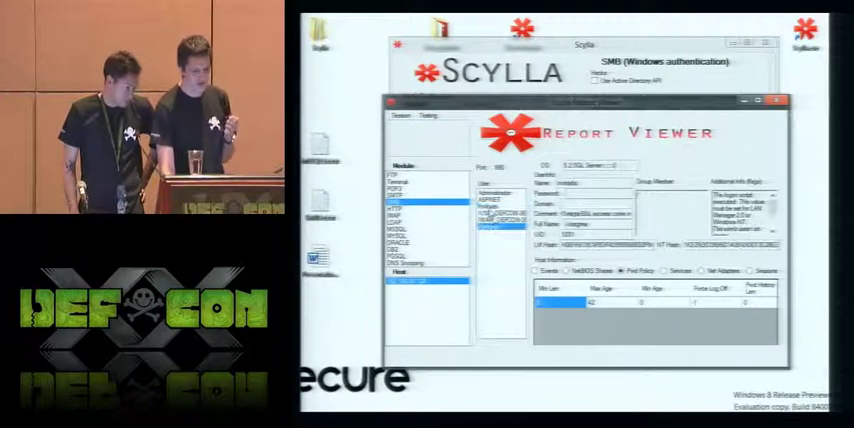
{"action": "key", "text": "Down"}
{"action": "key", "text": "Up"}
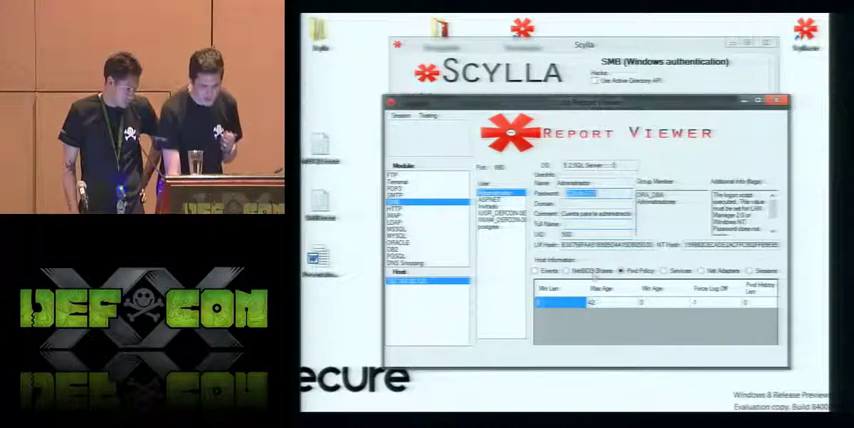
Step: Check the NetBIOS shares and the password policy's history length and minimum age
{"action": "left_click", "coordinate": [590, 271]}
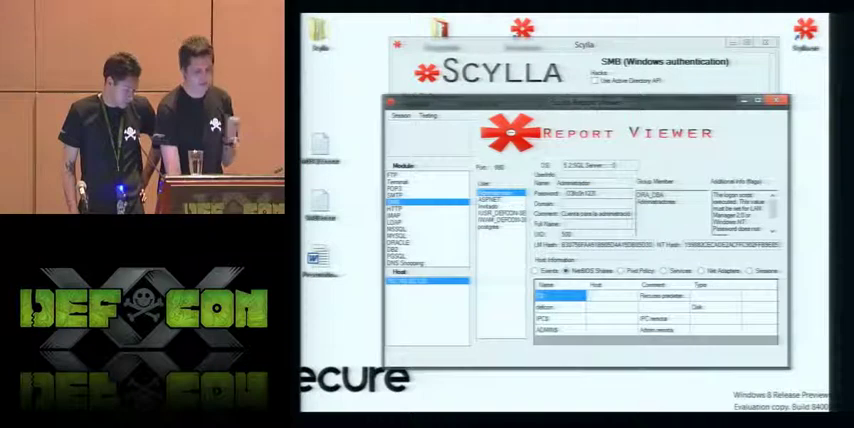
{"action": "left_click", "coordinate": [636, 272]}
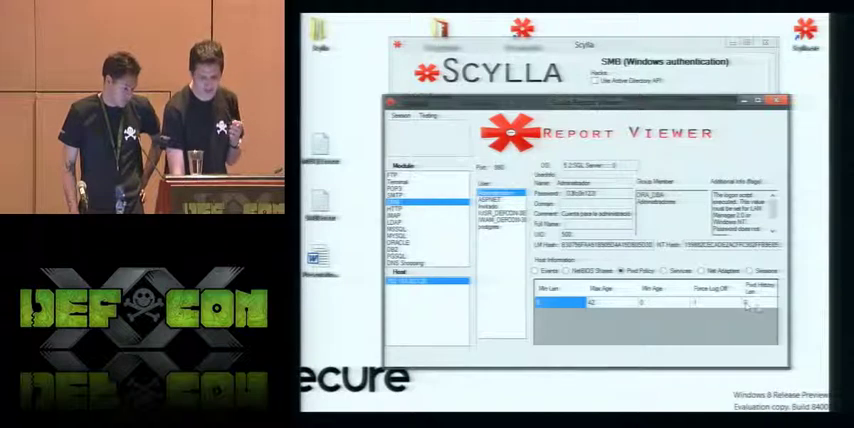
{"action": "left_click", "coordinate": [752, 305]}
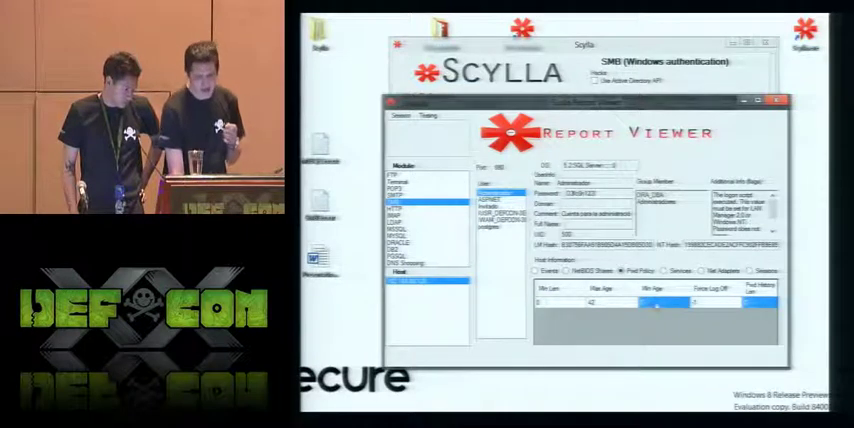
{"action": "left_click", "coordinate": [656, 304]}
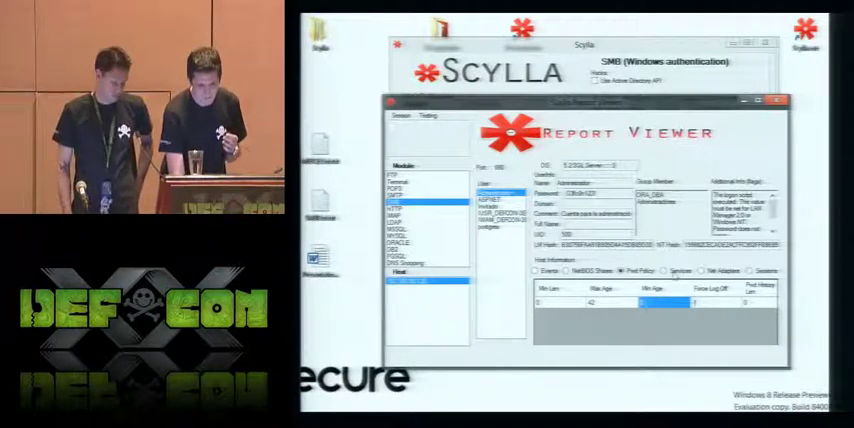
Step: Show the host's network adapters and sessions, then switch to the MSSQL results
{"action": "left_click", "coordinate": [669, 270]}
{"action": "left_click", "coordinate": [701, 271]}
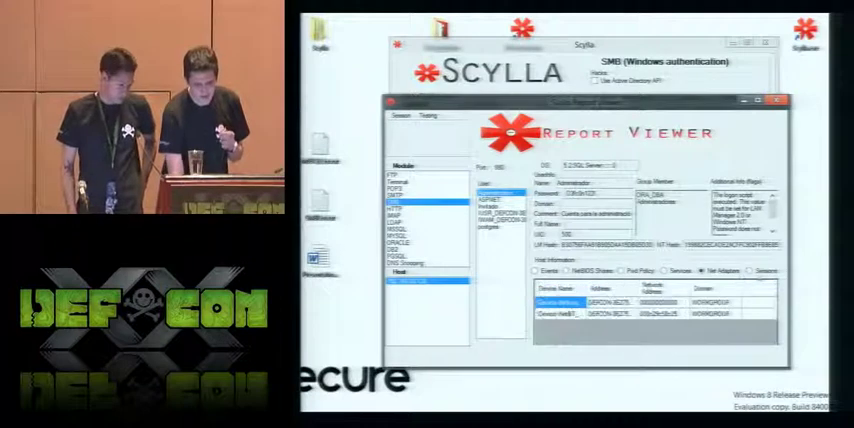
{"action": "left_click", "coordinate": [748, 271]}
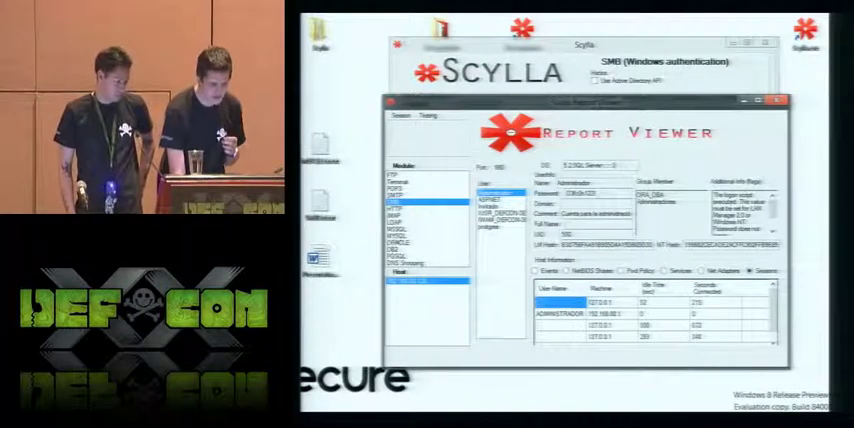
{"action": "left_click", "coordinate": [400, 229]}
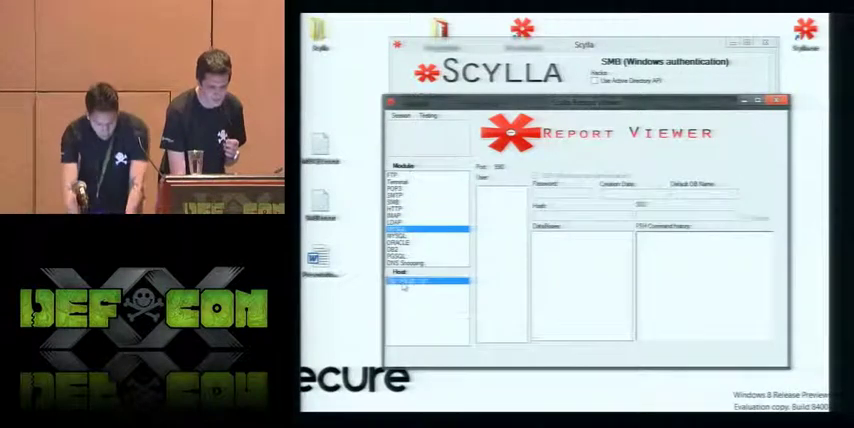
Step: Select the sa user to view its password, hash, databases and command history
{"action": "left_click", "coordinate": [483, 190]}
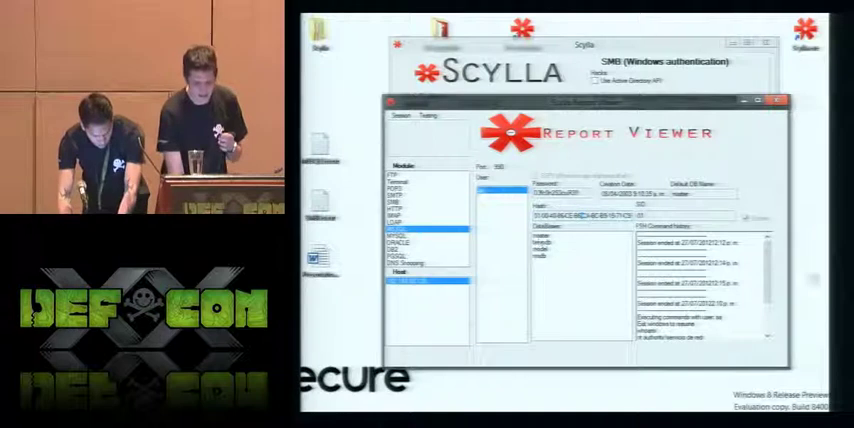
{"action": "scroll", "coordinate": [700, 290], "scroll_direction": "down", "scroll_amount": 5}
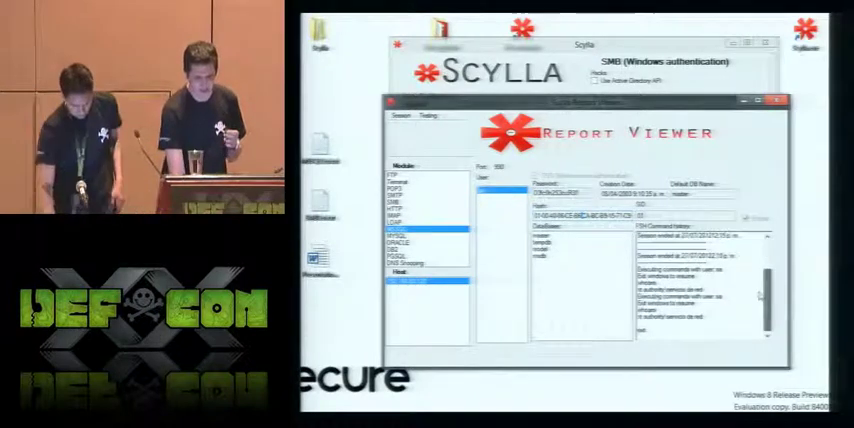
Step: Close Report Viewer and start an MSSQL brute-force with the command shell disabled
{"action": "left_click", "coordinate": [777, 101]}
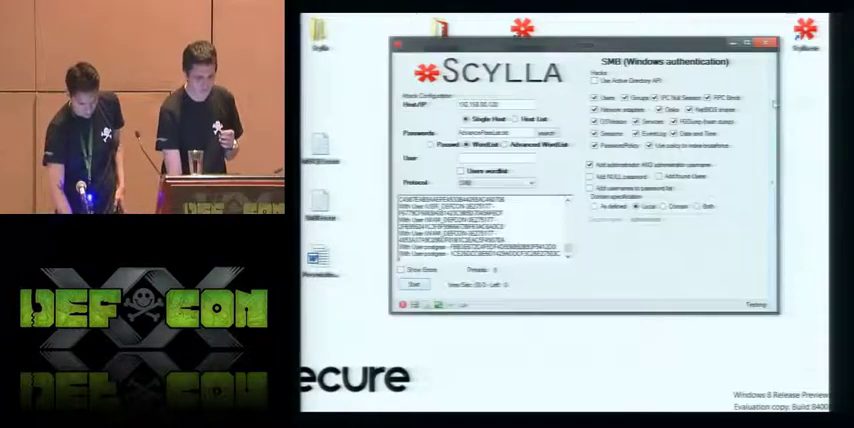
{"action": "left_click", "coordinate": [531, 183]}
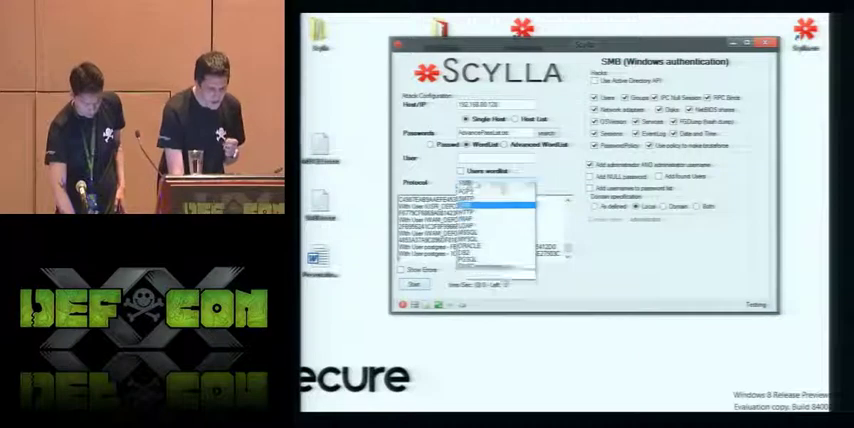
{"action": "left_click", "coordinate": [490, 247]}
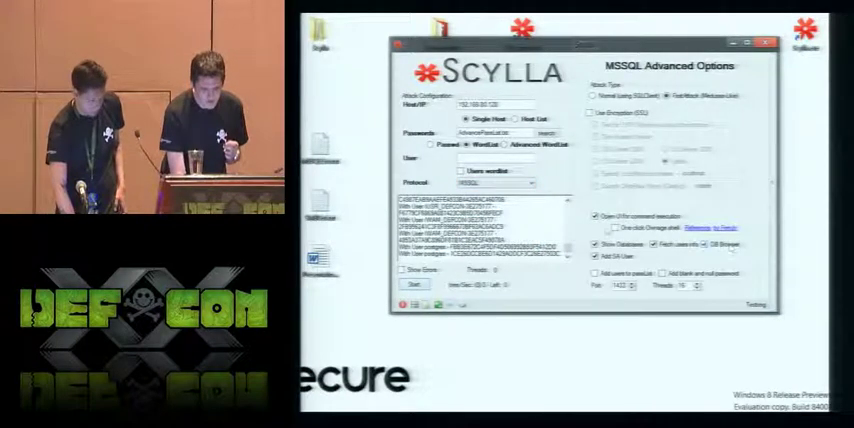
{"action": "left_click", "coordinate": [596, 216]}
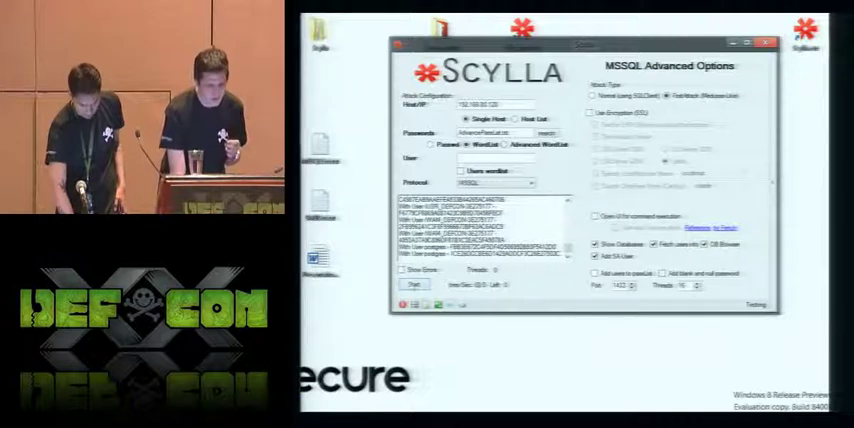
{"action": "left_click", "coordinate": [413, 284]}
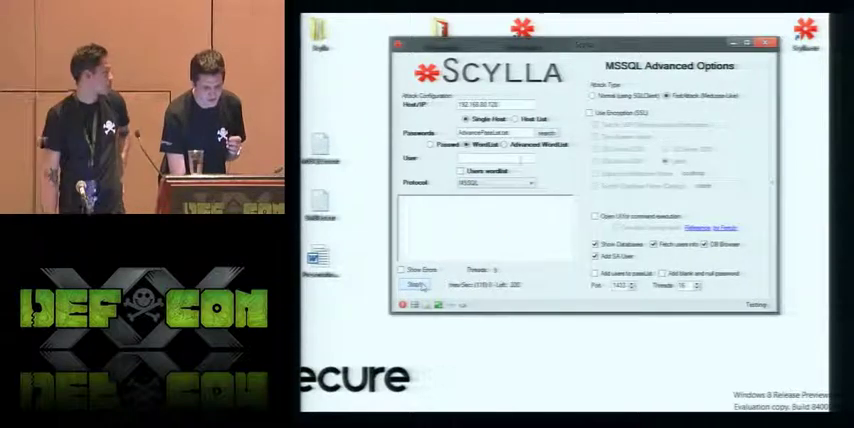
Step: Pick a Desktop password wordlist and rerun the MSSQL attack
{"action": "left_click", "coordinate": [545, 133]}
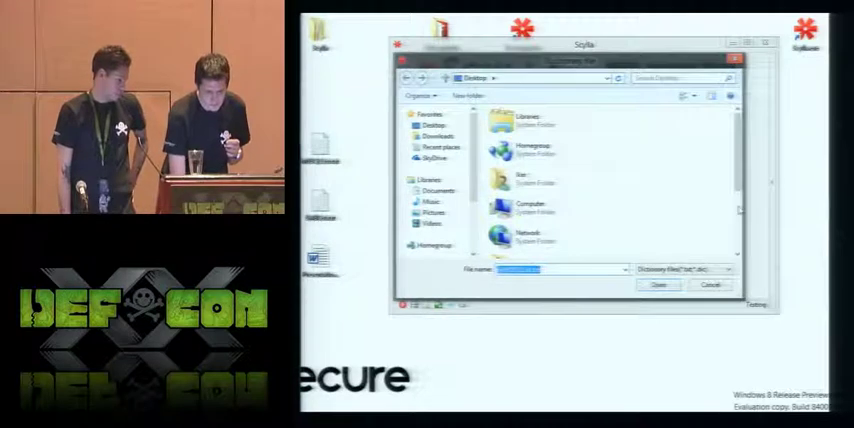
{"action": "key", "text": "Escape"}
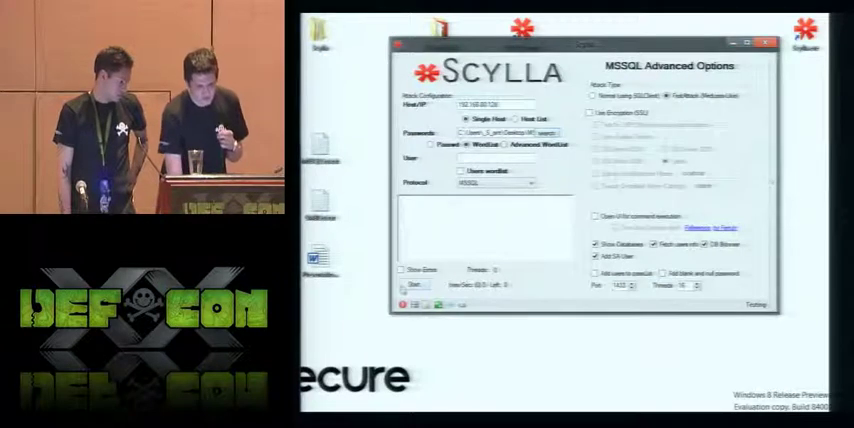
{"action": "left_click", "coordinate": [412, 285]}
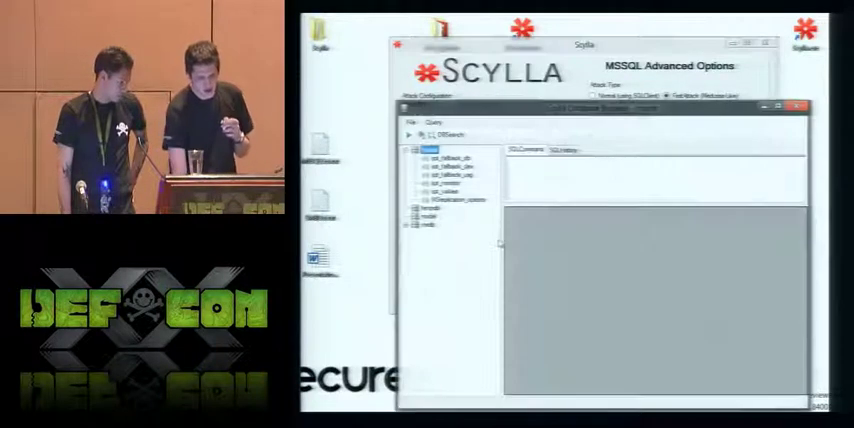
Step: Maximize the DB Browser window listing master, tempdb, model and msdb
{"action": "double_click", "coordinate": [551, 107]}
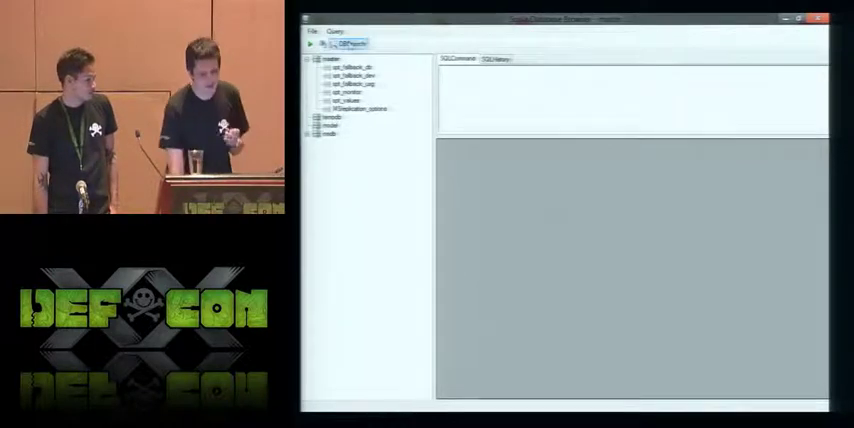
Step: Search for name columns, select the user_name match, then return to the MSSQL attack window
{"action": "left_click", "coordinate": [352, 45]}
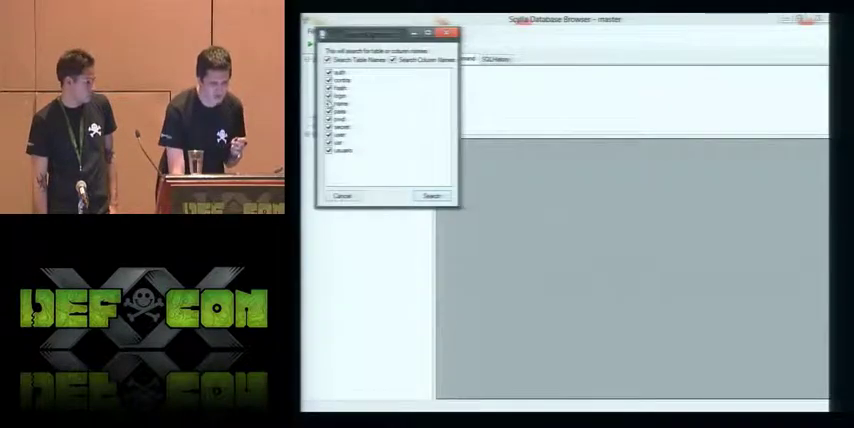
{"action": "left_click", "coordinate": [342, 103]}
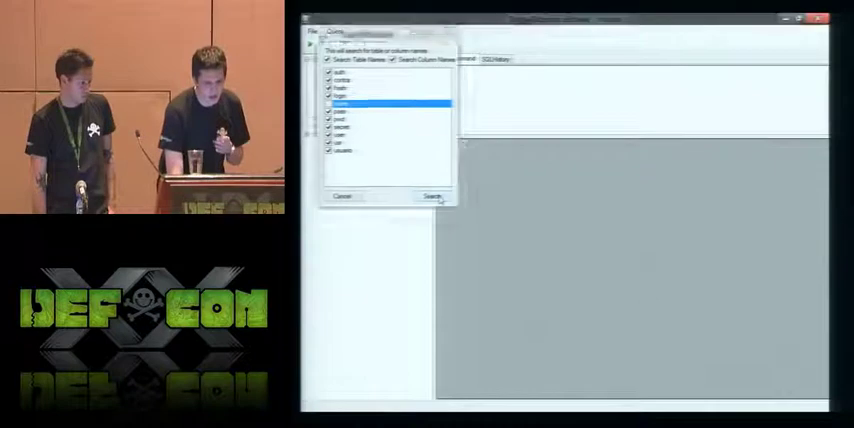
{"action": "left_click", "coordinate": [437, 196]}
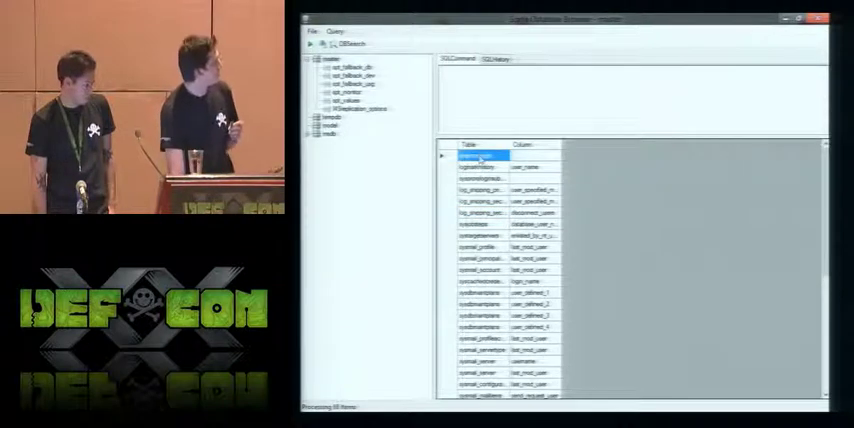
{"action": "left_click", "coordinate": [527, 168]}
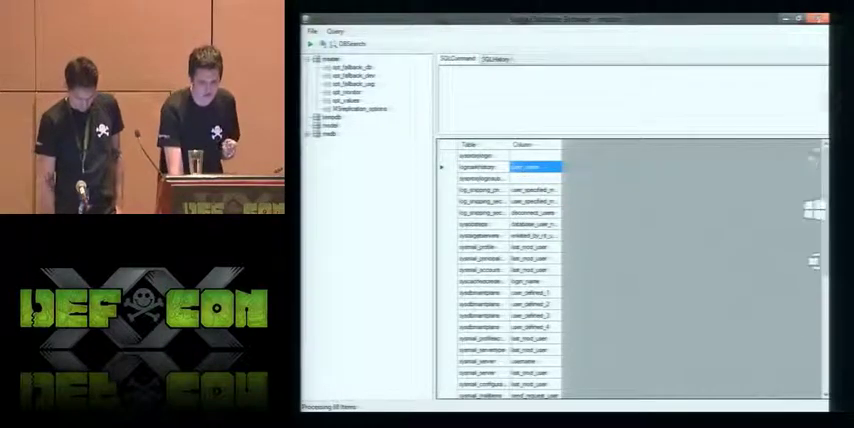
{"action": "key", "text": "alt+Tab"}
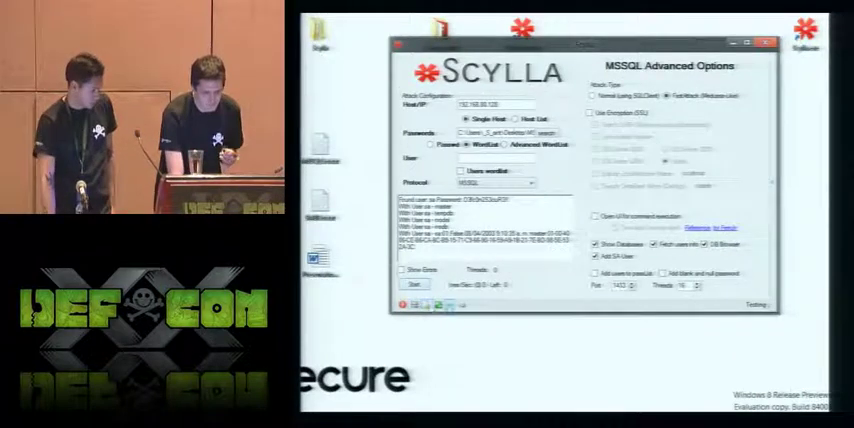
Step: Open and close the Nmap tool, then set the attack protocol to IMAP
{"action": "left_click", "coordinate": [440, 305]}
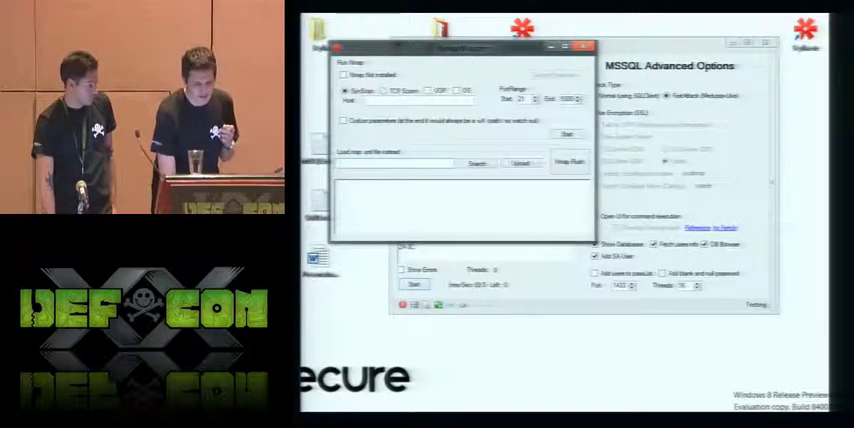
{"action": "key", "text": "alt+F4"}
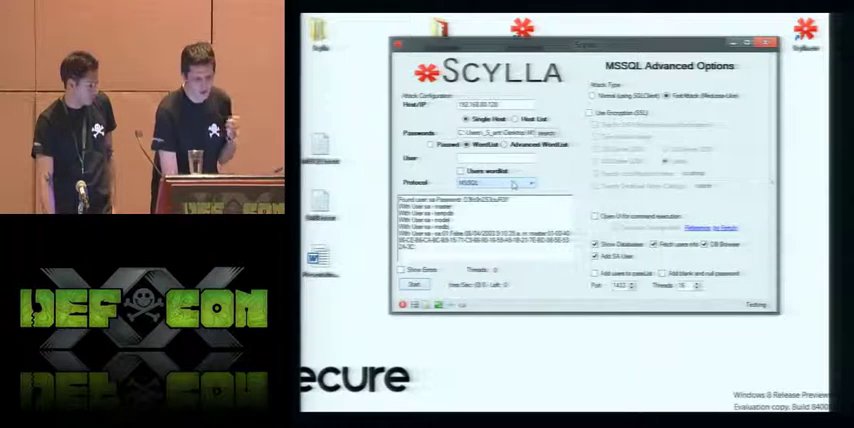
{"action": "left_click", "coordinate": [515, 184]}
{"action": "key", "text": "Down"}
{"action": "key", "text": "Down"}
{"action": "key", "text": "Down"}
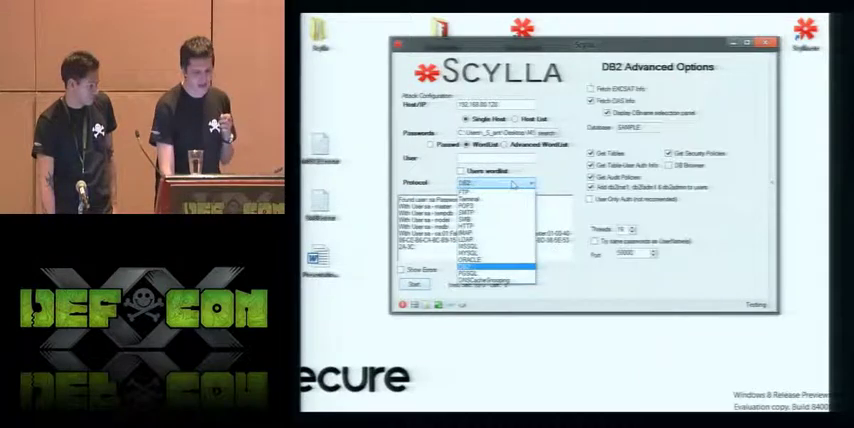
{"action": "key", "text": "Up"}
{"action": "key", "text": "Up"}
{"action": "key", "text": "Up"}
{"action": "key", "text": "Up"}
{"action": "key", "text": "Up"}
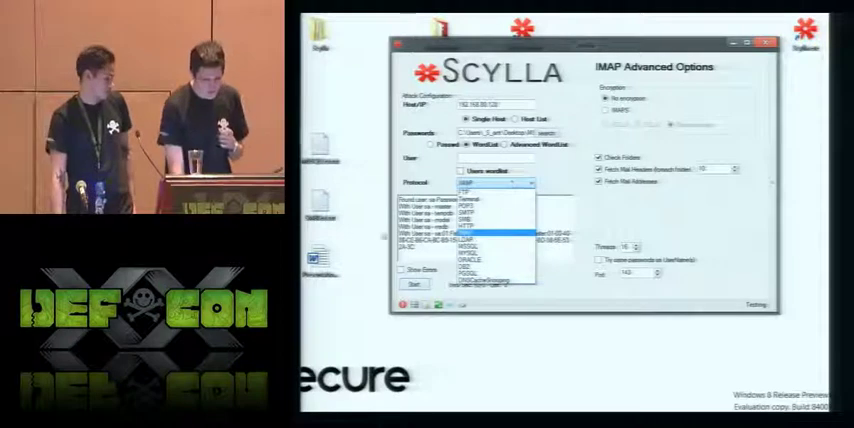
{"action": "key", "text": "Return"}
Step: Change the attack protocol from IMAP to Terminal
{"action": "key", "text": "alt+Down"}
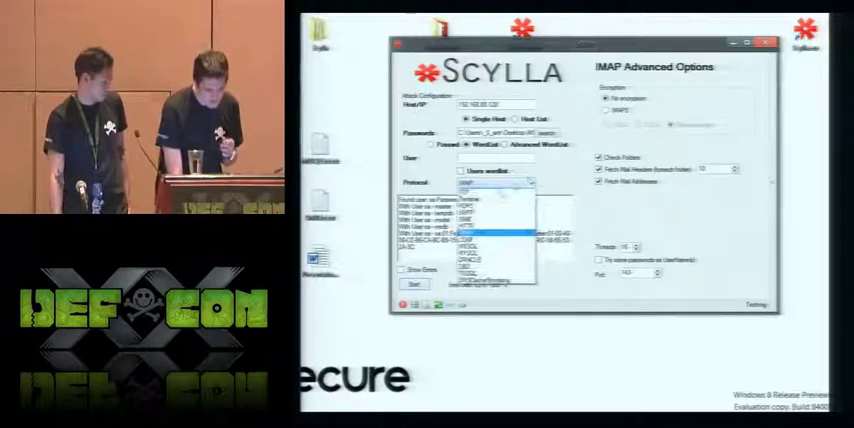
{"action": "key", "text": "Up"}
{"action": "key", "text": "Up"}
{"action": "key", "text": "Up"}
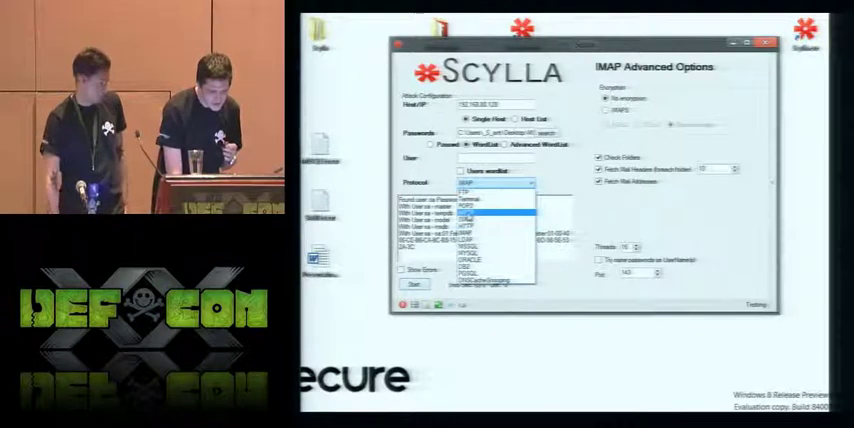
{"action": "key", "text": "Up"}
{"action": "key", "text": "Up"}
{"action": "key", "text": "Return"}
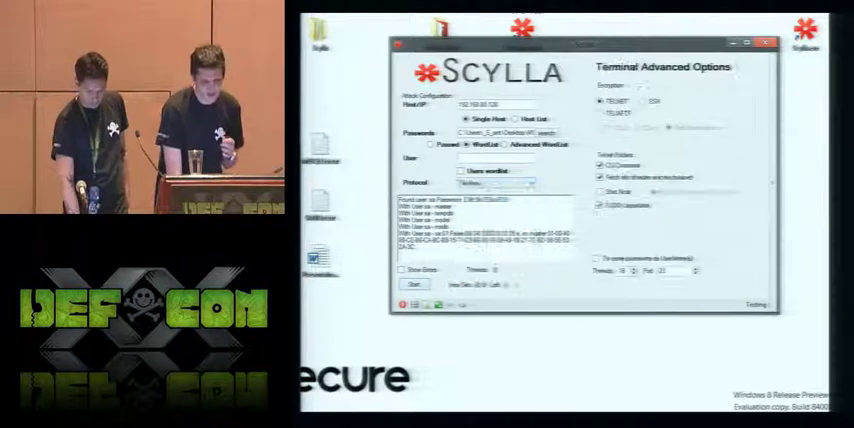
Step: Switch the Terminal attack to SSH on port 22, clear the log and launch it
{"action": "left_click", "coordinate": [643, 101]}
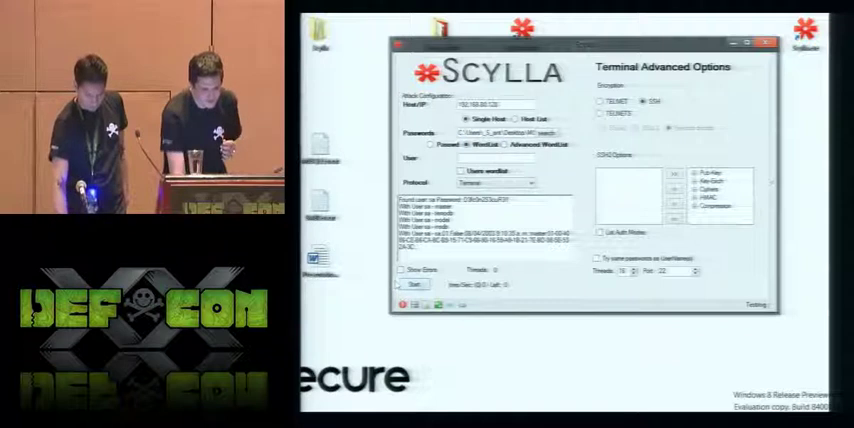
{"action": "left_click", "coordinate": [414, 285]}
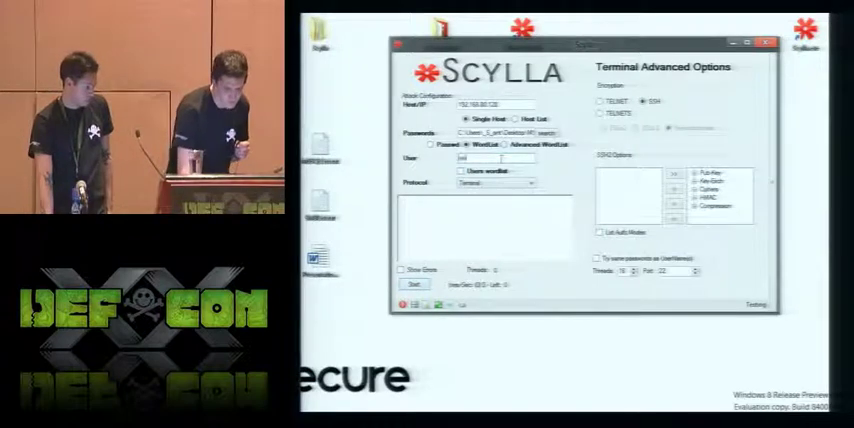
{"action": "type", "text": "t"}
{"action": "type", "text": "t"}
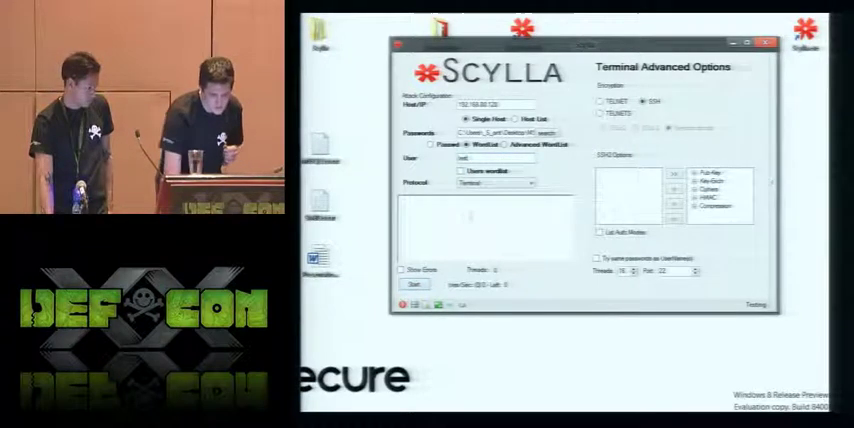
{"action": "left_click", "coordinate": [413, 284]}
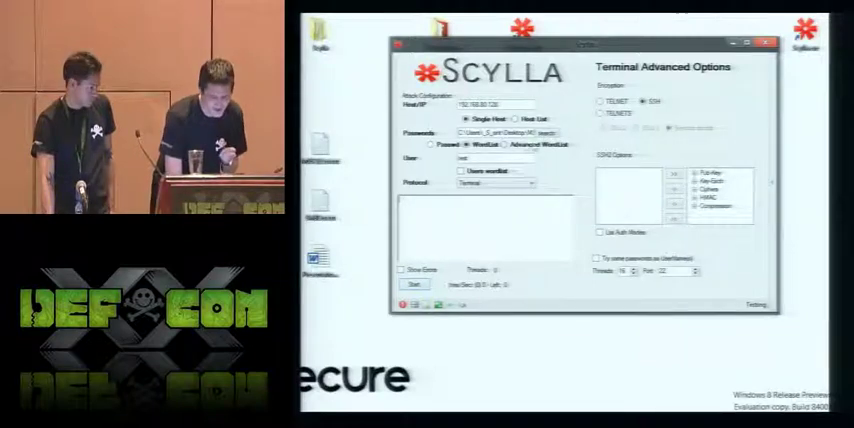
Step: Load an Advanced WordList with UpperCase and Hal3r variations enabled
{"action": "left_click", "coordinate": [504, 144]}
{"action": "left_click", "coordinate": [497, 134]}
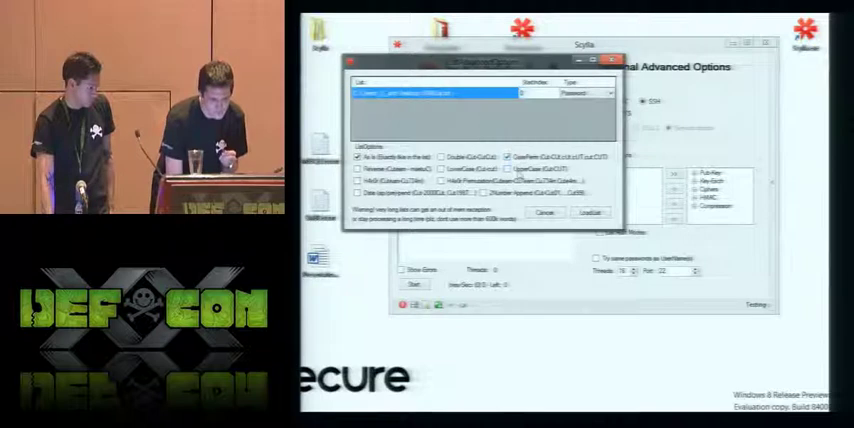
{"action": "left_click", "coordinate": [507, 169]}
{"action": "left_click", "coordinate": [358, 181]}
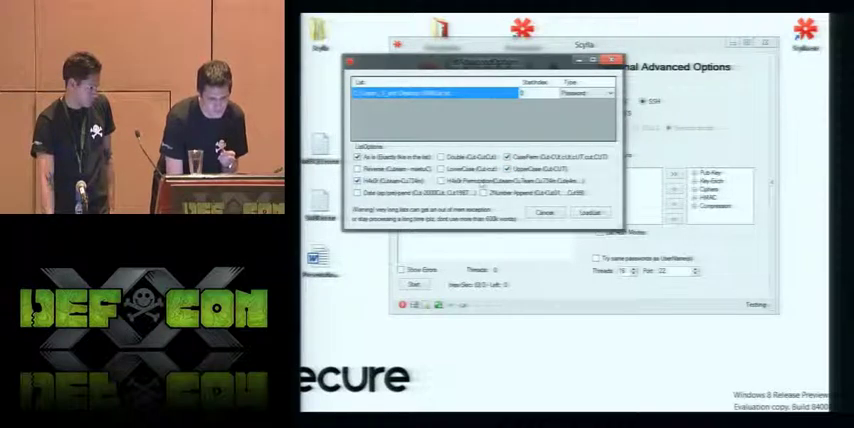
{"action": "left_click", "coordinate": [606, 213]}
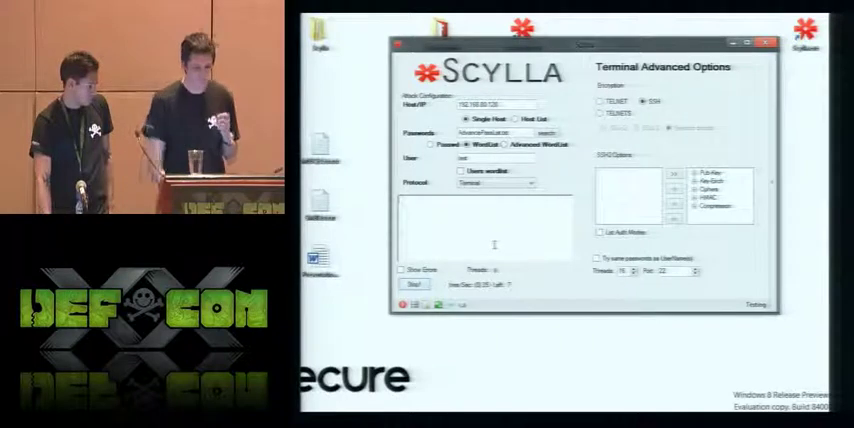
Step: Maximize, then restore the attack window and move it up and left
{"action": "double_click", "coordinate": [543, 47]}
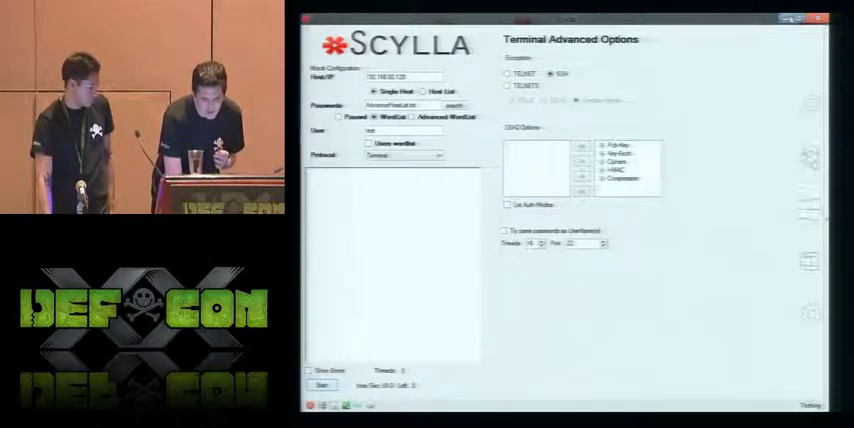
{"action": "double_click", "coordinate": [540, 18]}
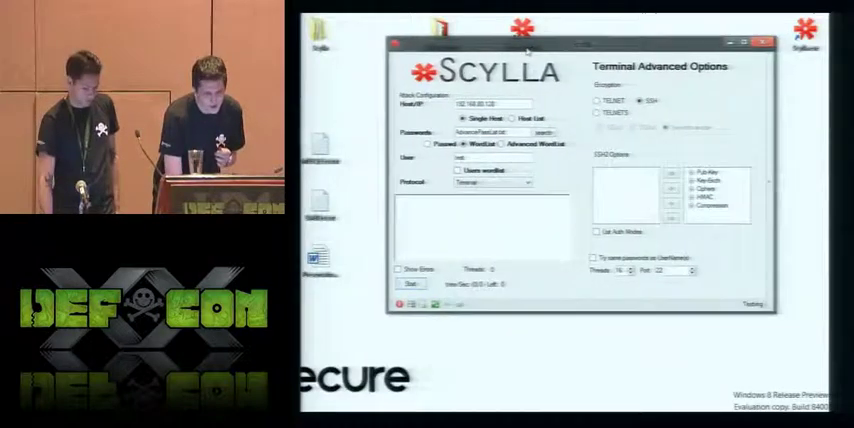
{"action": "mouse_move", "coordinate": [530, 42]}
{"action": "left_mouse_down"}
{"action": "mouse_move", "coordinate": [517, 18]}
{"action": "mouse_move", "coordinate": [518, 25]}
{"action": "left_mouse_up"}
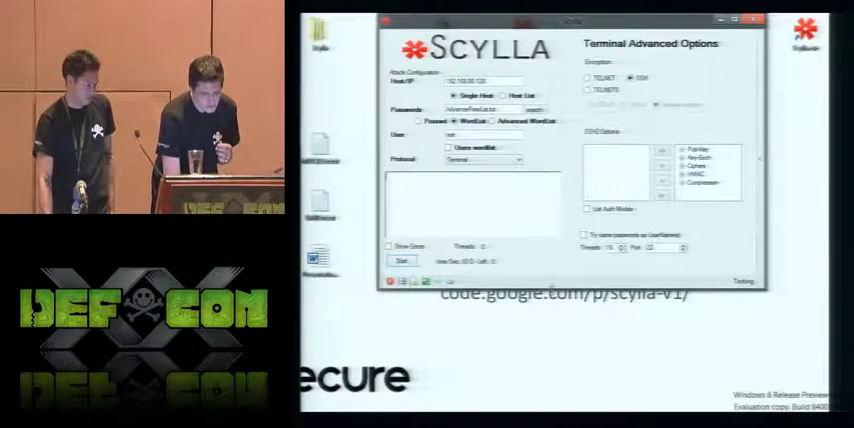
Step: Shorten the attack window so code.google.com/p/scylla-v1/ is fully visible below it
{"action": "left_click_drag", "start_coordinate": [548, 290], "coordinate": [548, 268]}
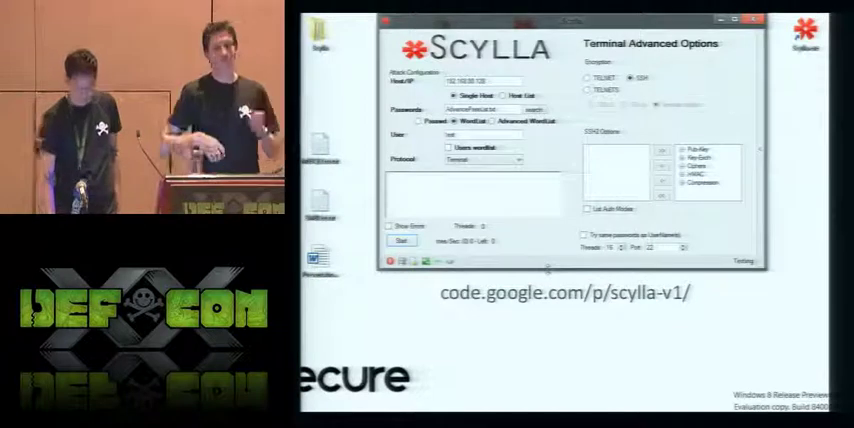